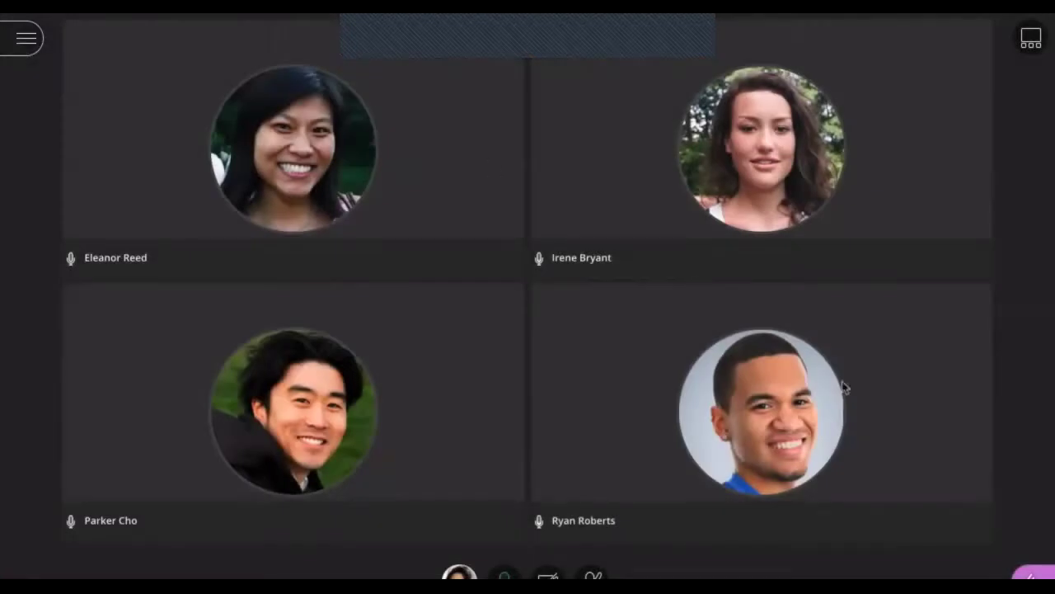
- Examine the audio and video, notification, and session settings in the Collaborate session
click(1023, 572)
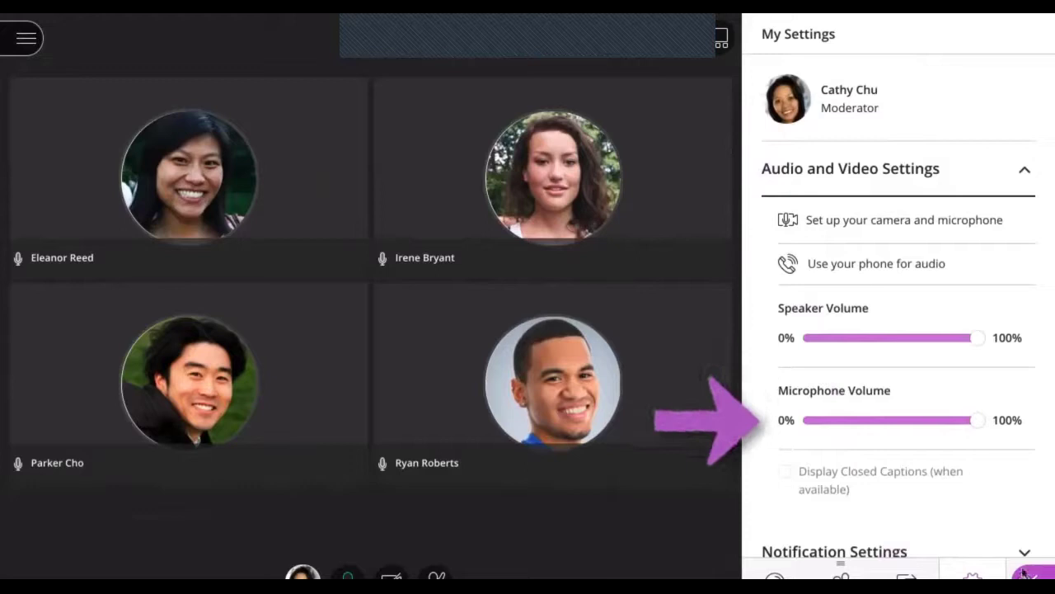
click(1022, 181)
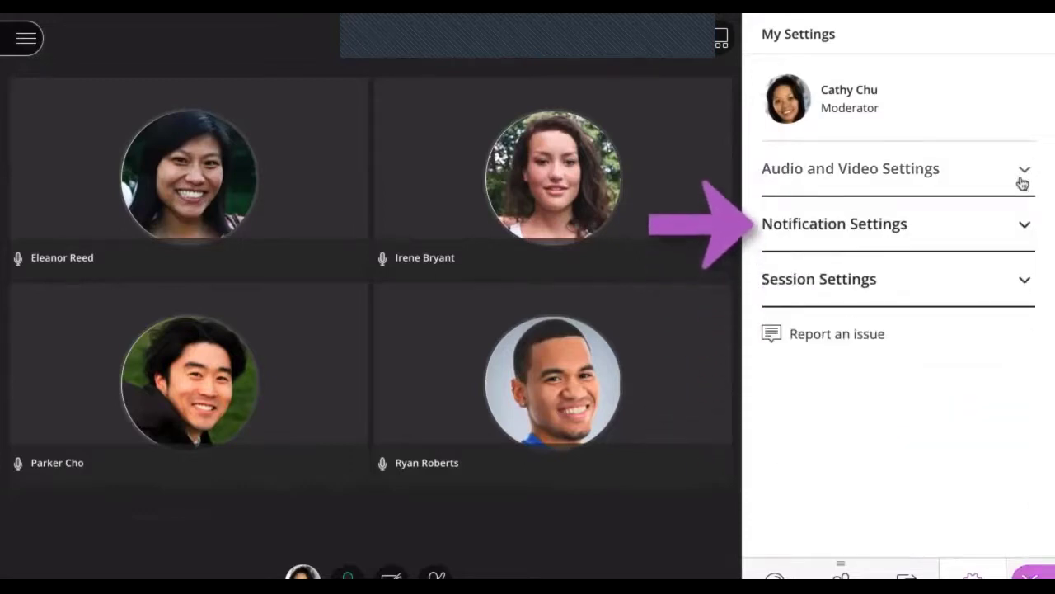
click(1025, 226)
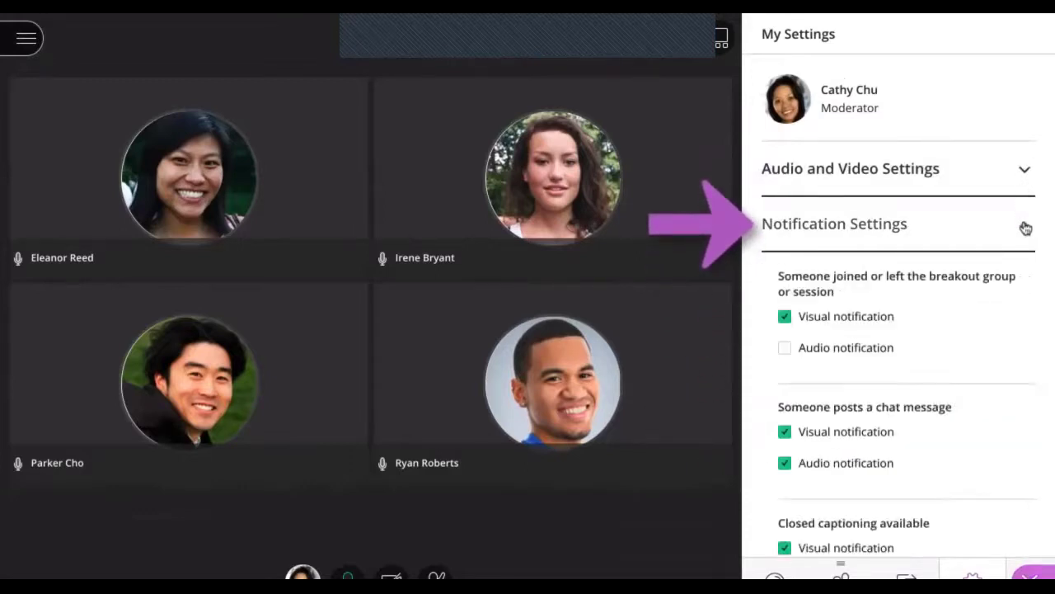
click(1025, 227)
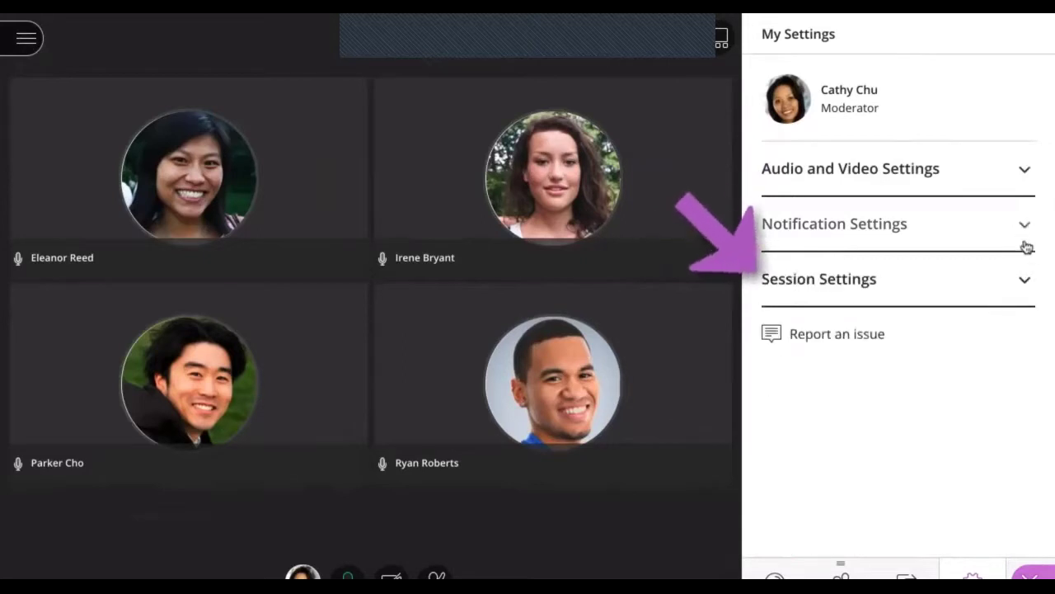
click(1026, 279)
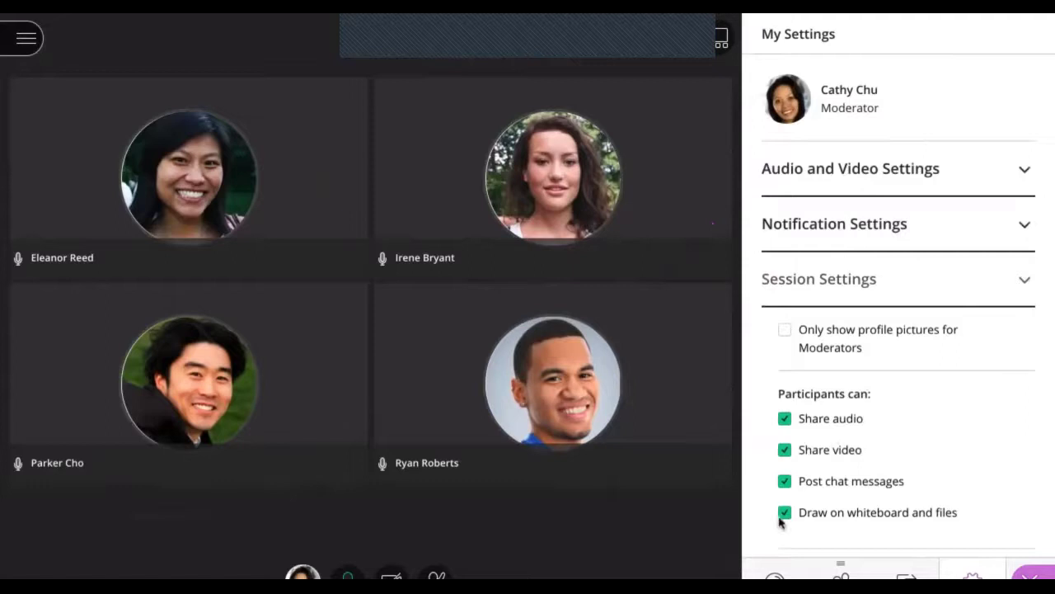
- Show the list of chat channels and detach the attendees list so both are displayed side by side
click(775, 576)
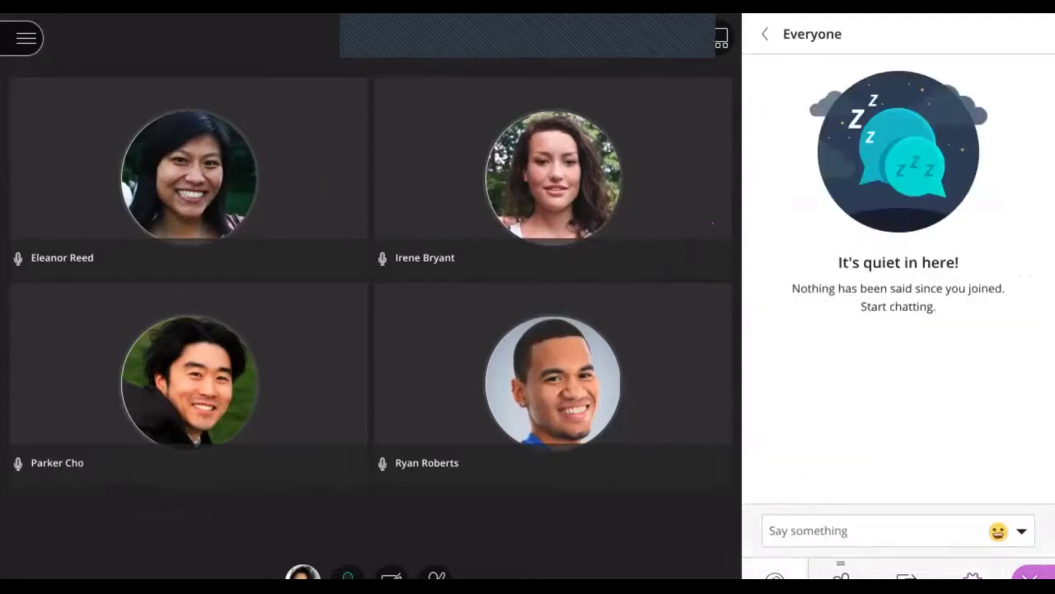
click(765, 34)
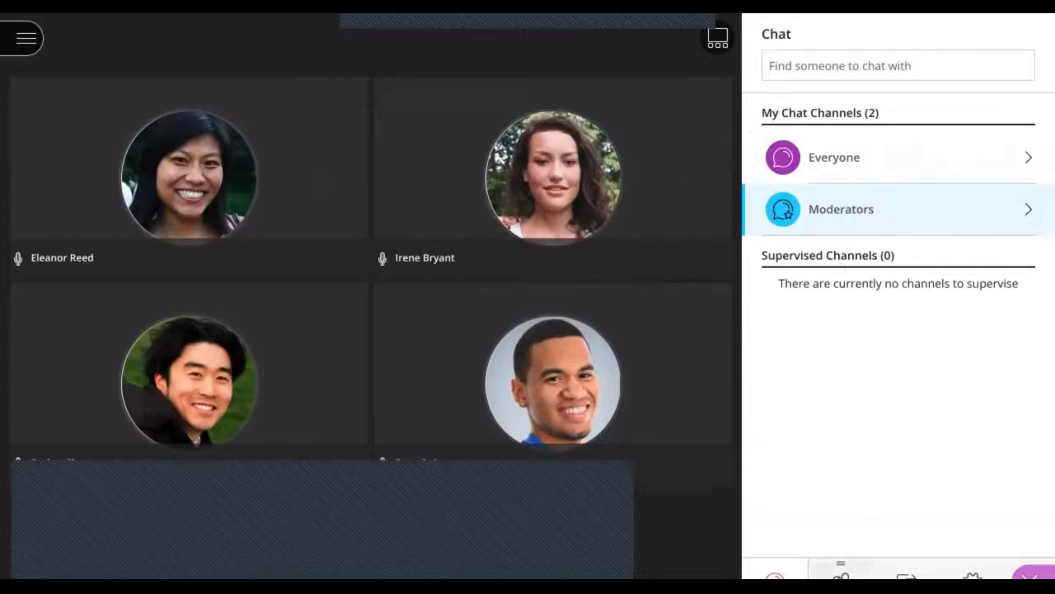
click(841, 574)
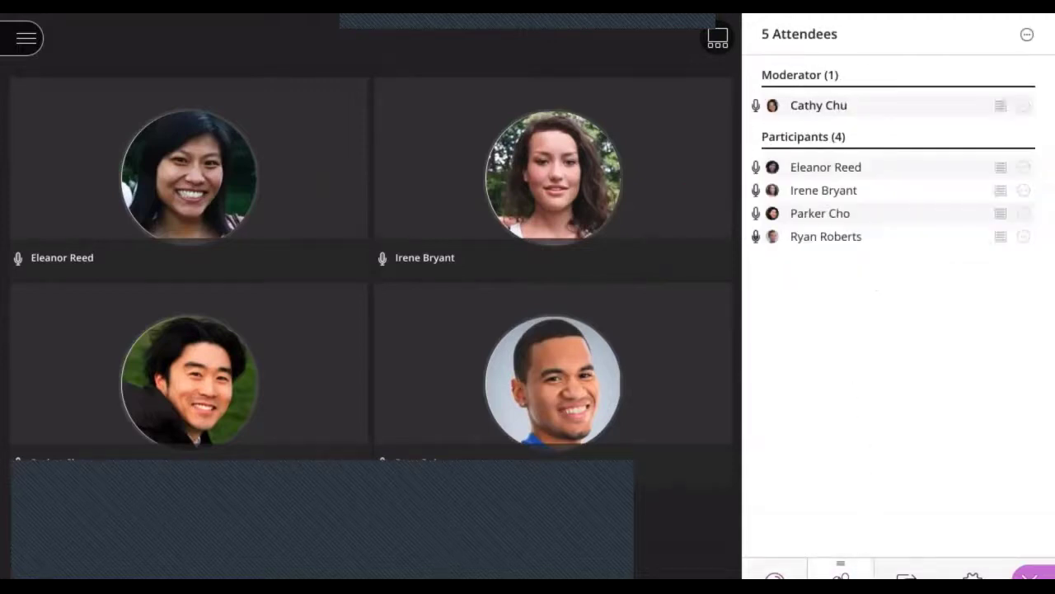
drag(841, 575, 692, 438)
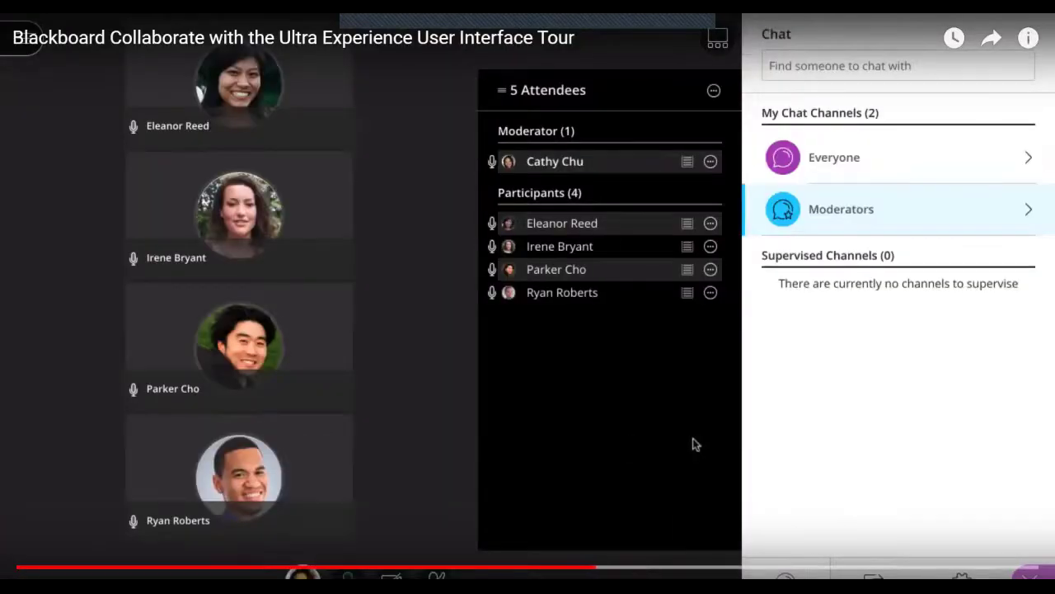
- Examine the individual attendee controls for the first participant and the options for the whole attendees list
click(710, 224)
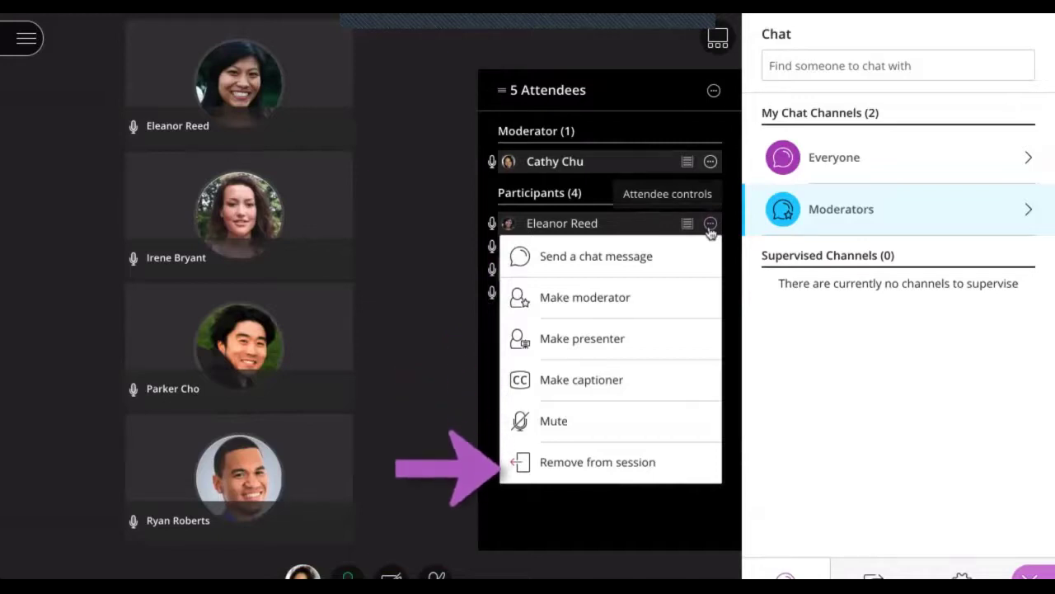
click(710, 228)
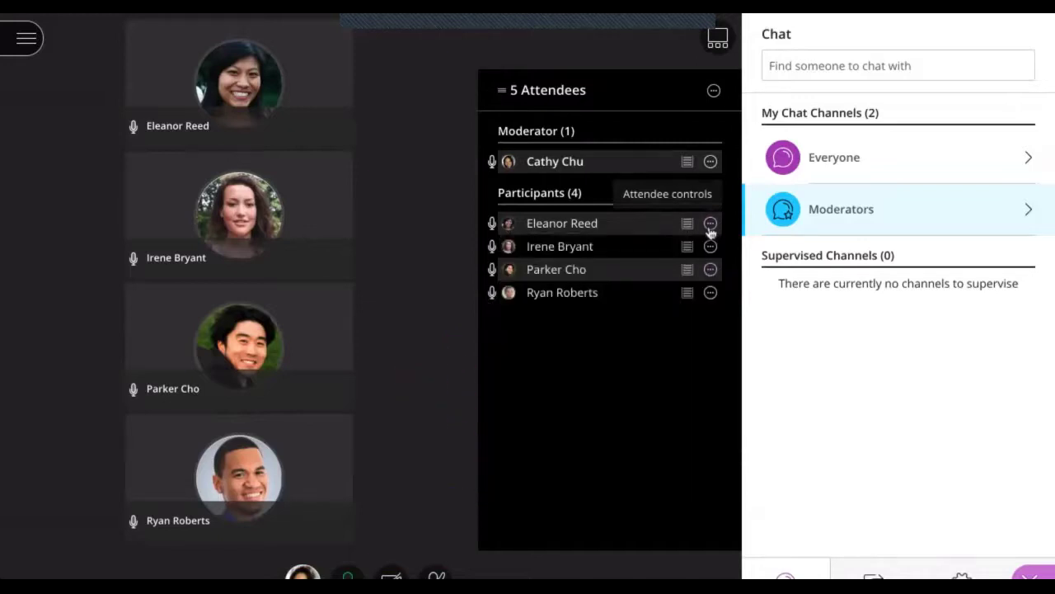
click(713, 92)
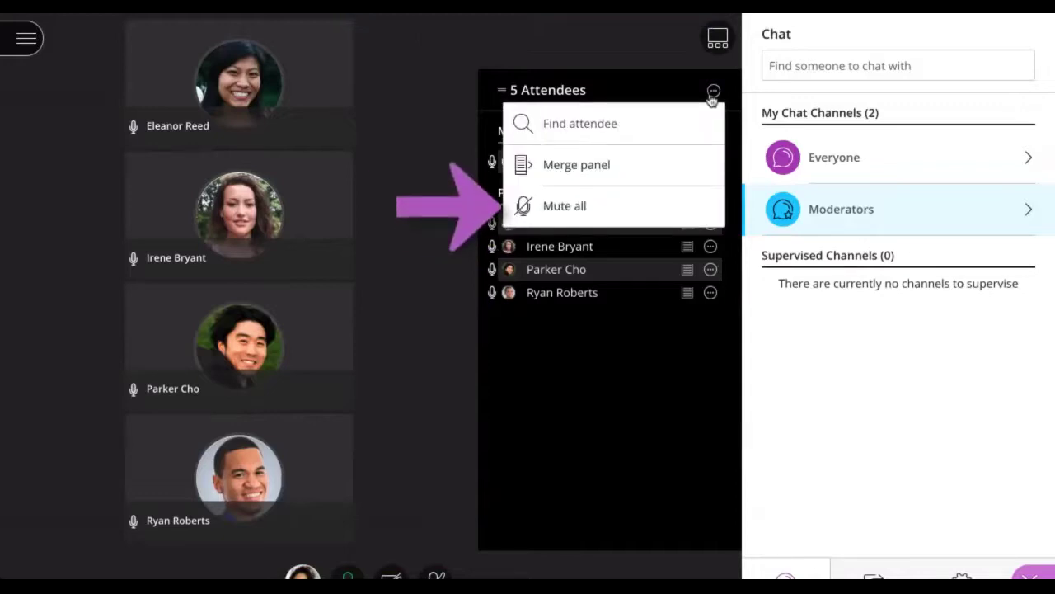
click(713, 95)
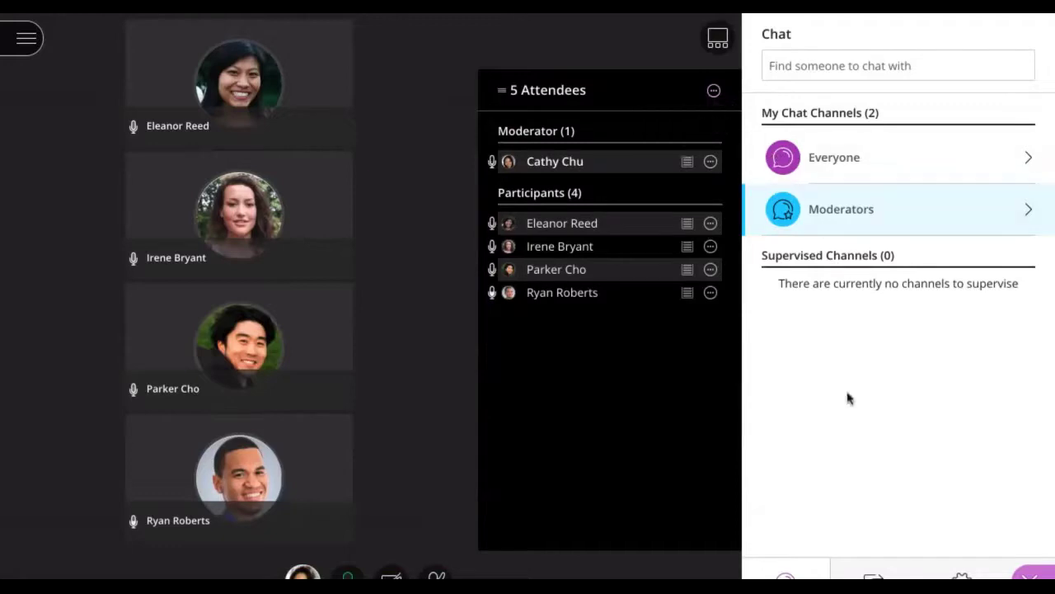
click(873, 575)
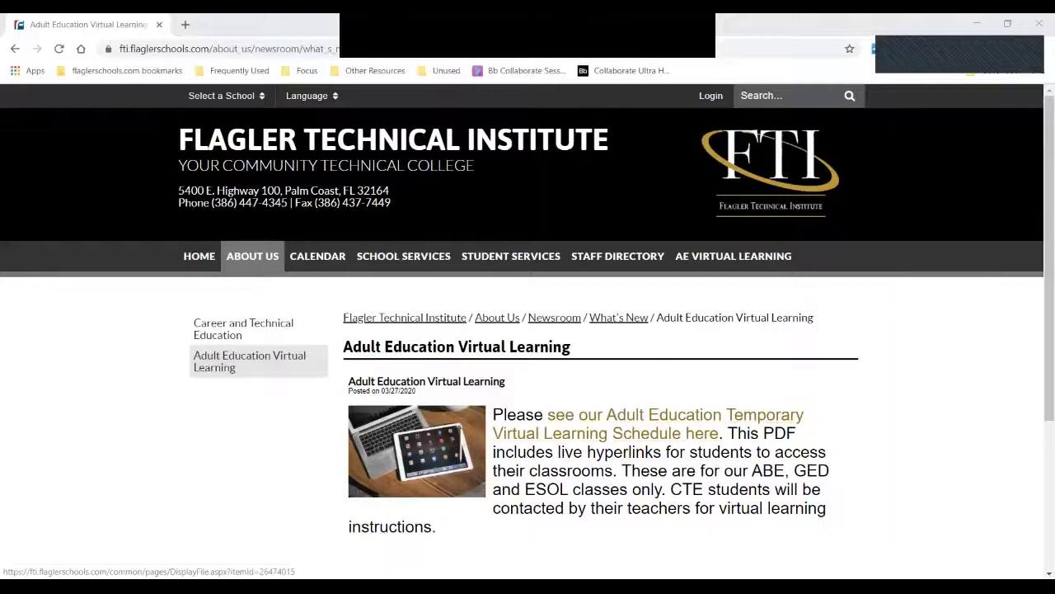
- Open the Adult Education Temporary Virtual Learning Schedule PDF and enlarge it so the class table is readable
click(676, 414)
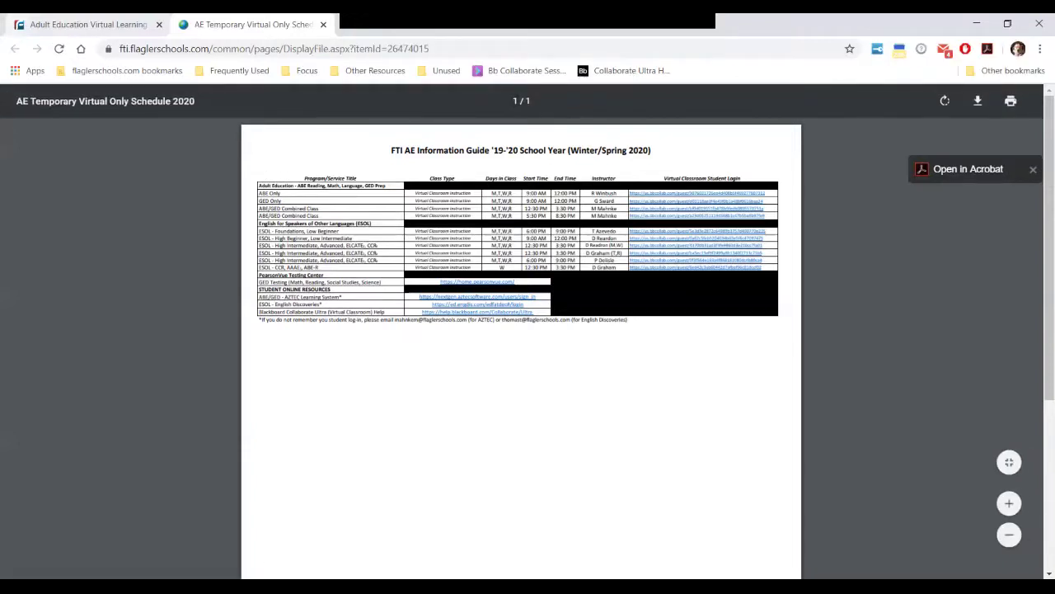
click(1009, 504)
click(1009, 504)
click(1010, 504)
click(1009, 504)
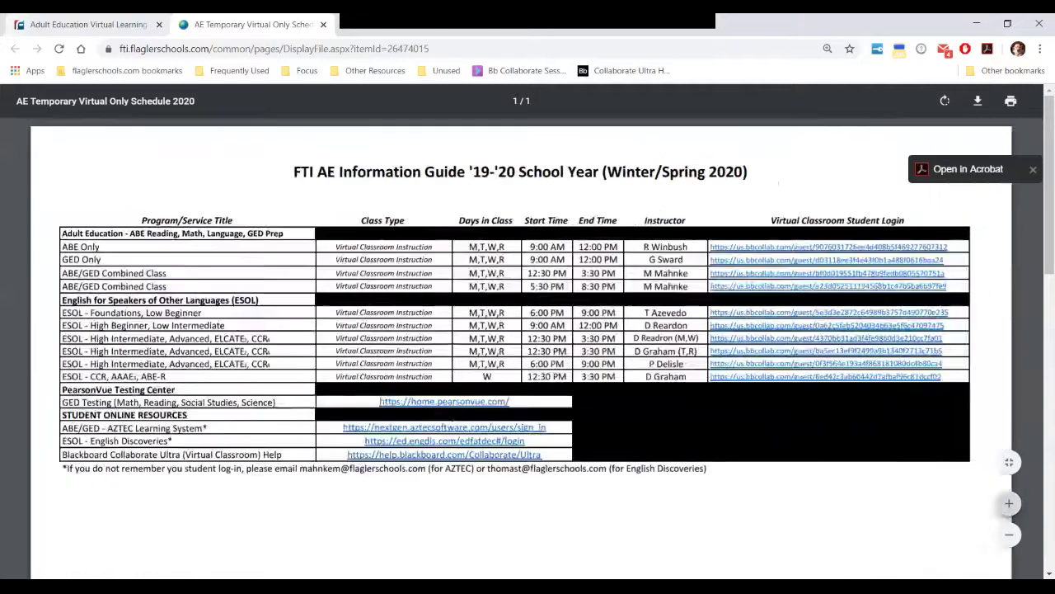
click(1010, 503)
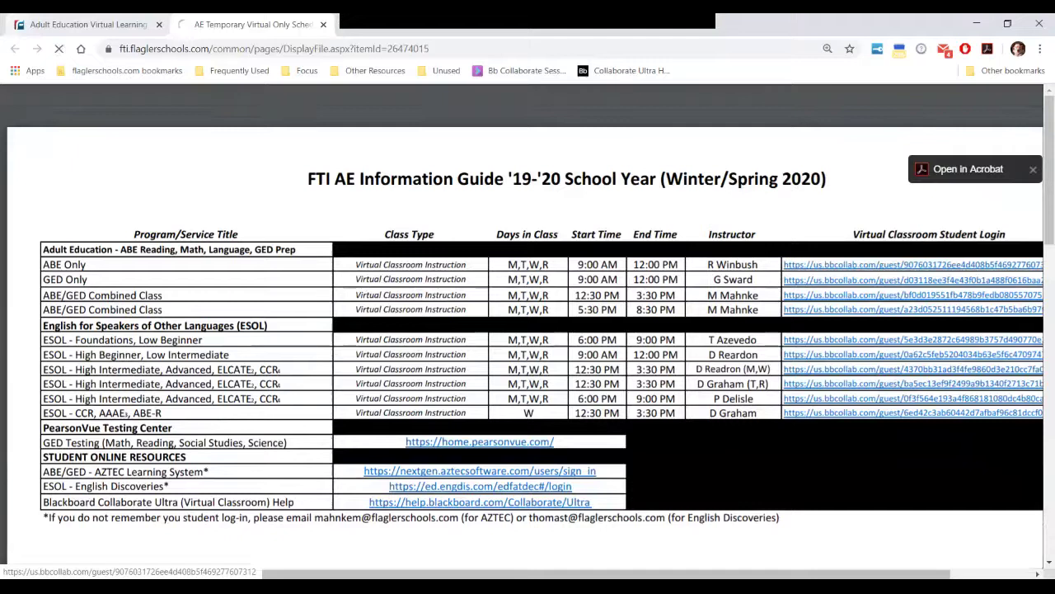
- Open the ABE Only 9:00 AM virtual classroom link, replace the guest name with the student's full name, and join the session
click(830, 263)
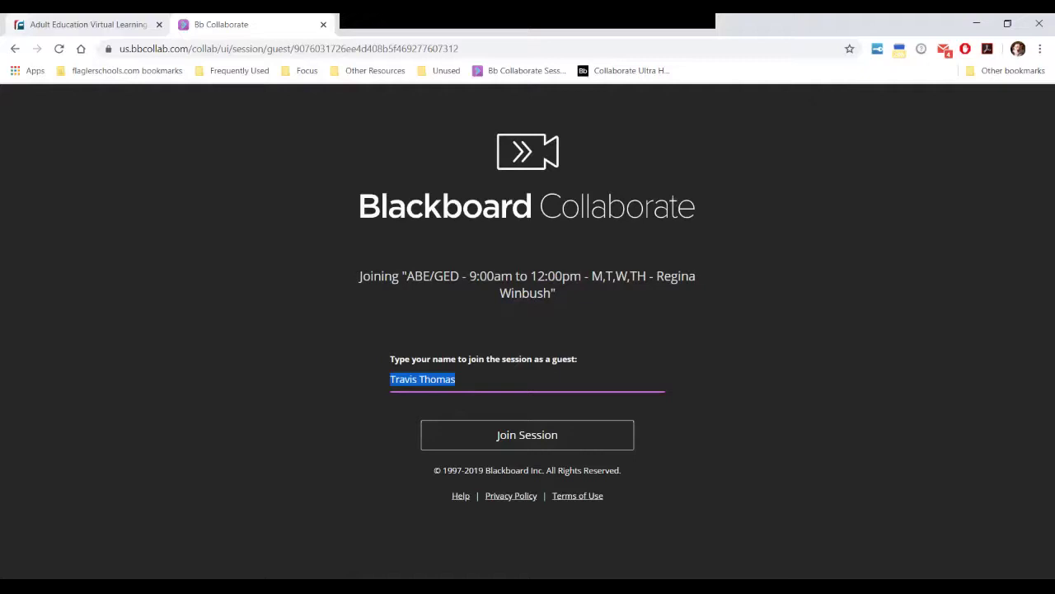
key(BackSpace)
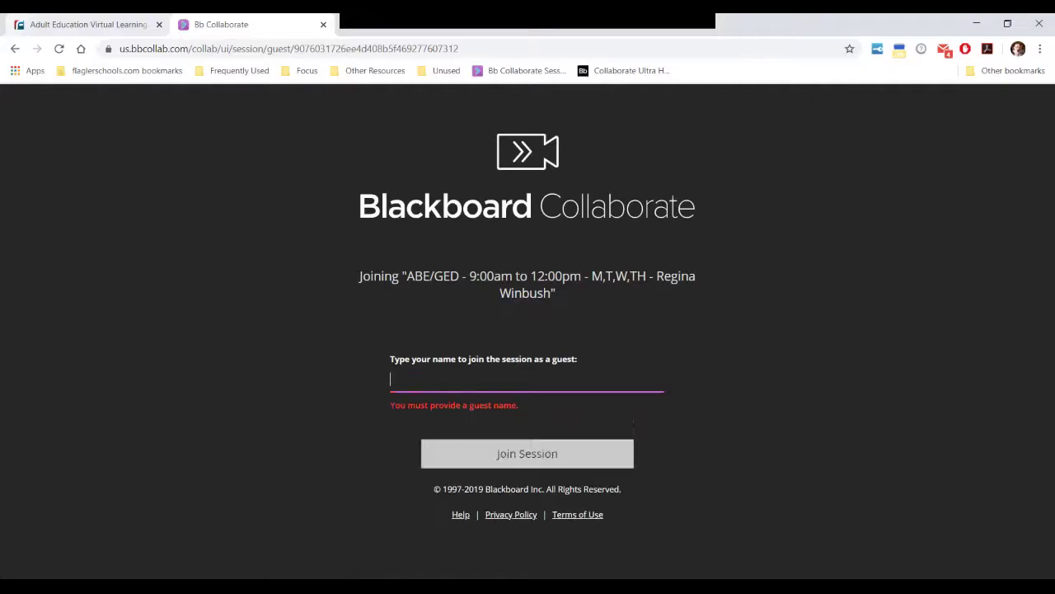
text(Bobby McGee)
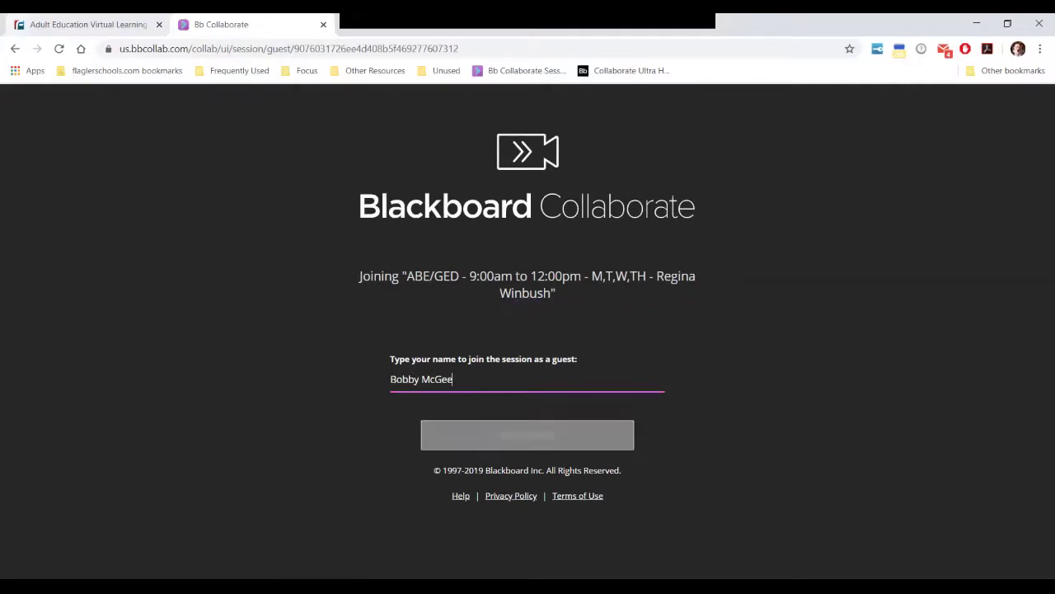
key(Return)
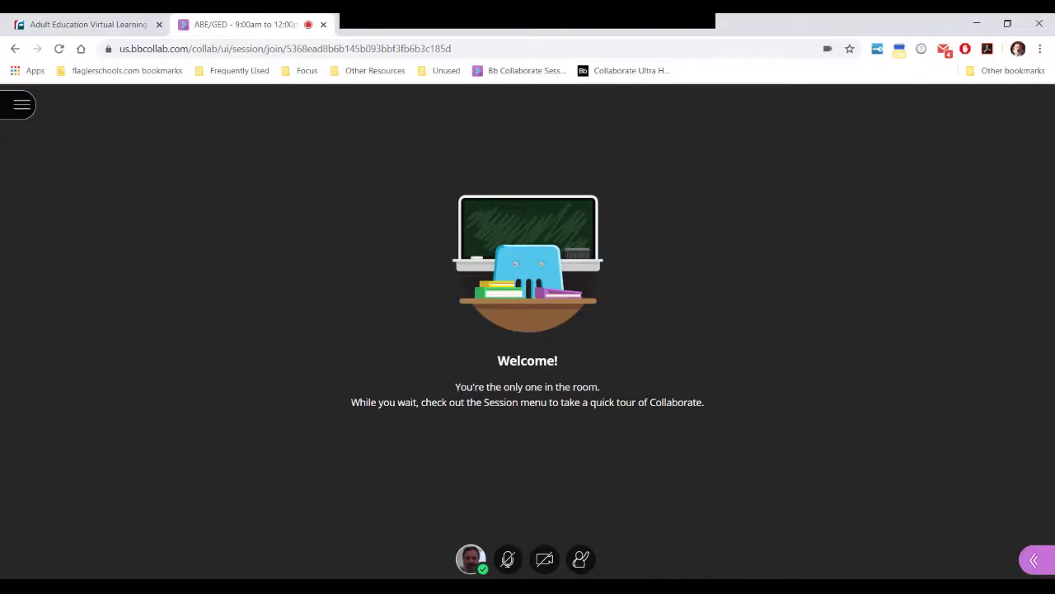
- Look up the phone dial-in details for session audio in the Session menu and close the menu
click(22, 105)
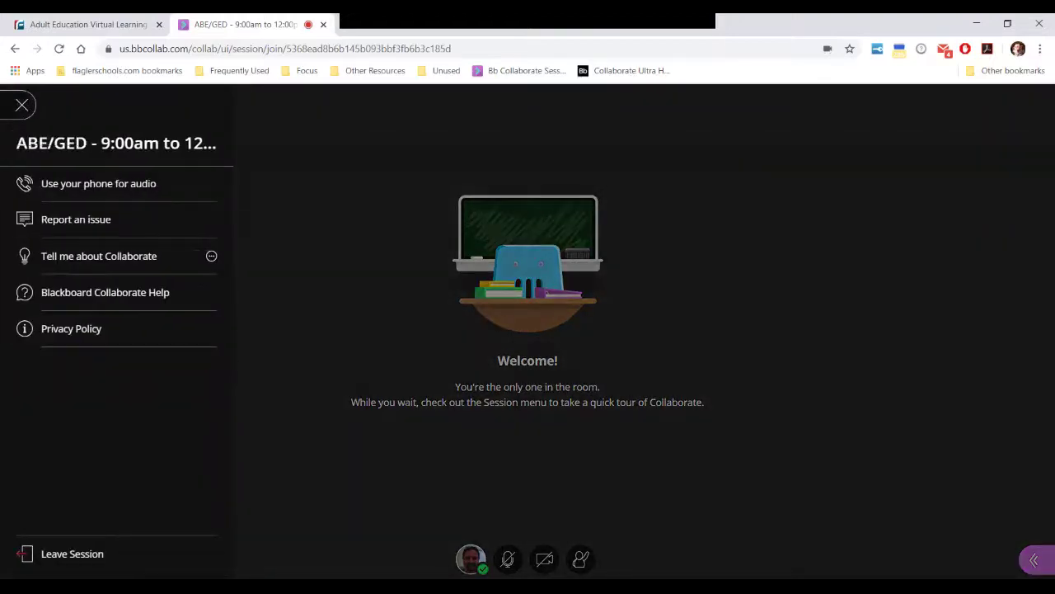
click(23, 105)
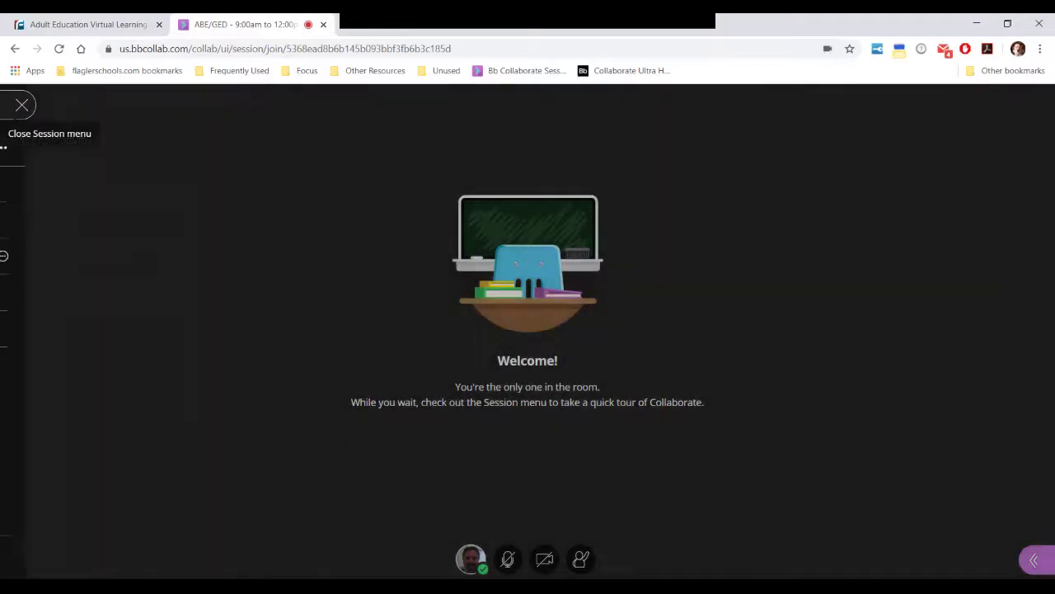
click(22, 105)
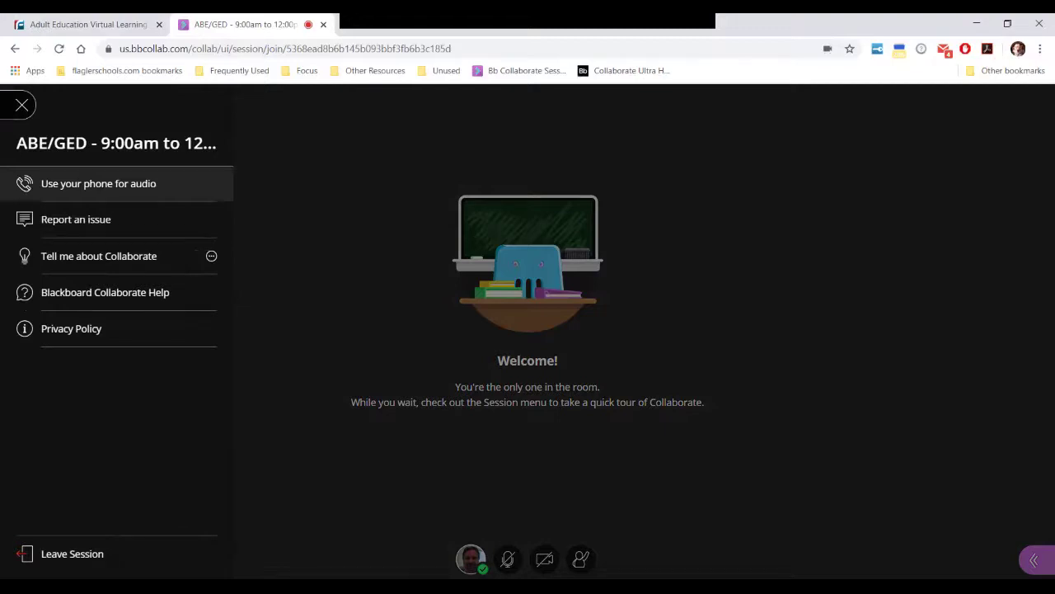
click(99, 183)
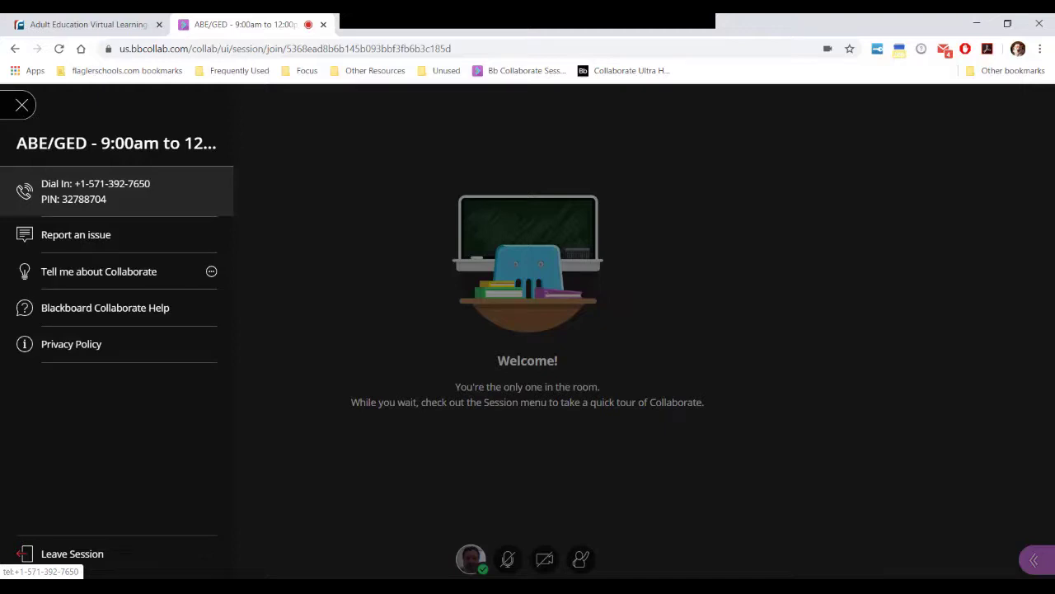
click(95, 183)
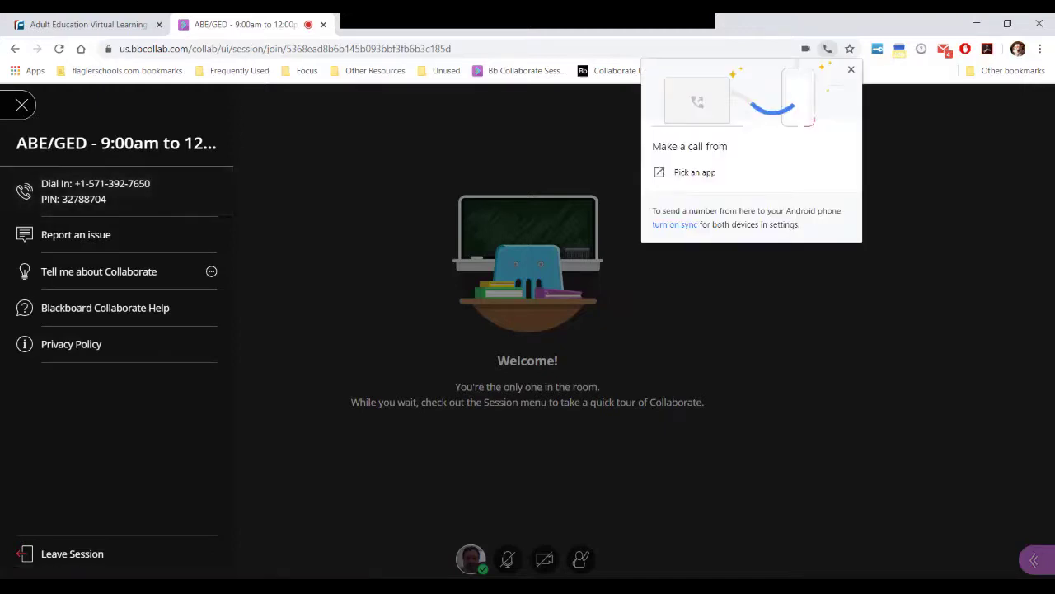
click(21, 104)
click(22, 105)
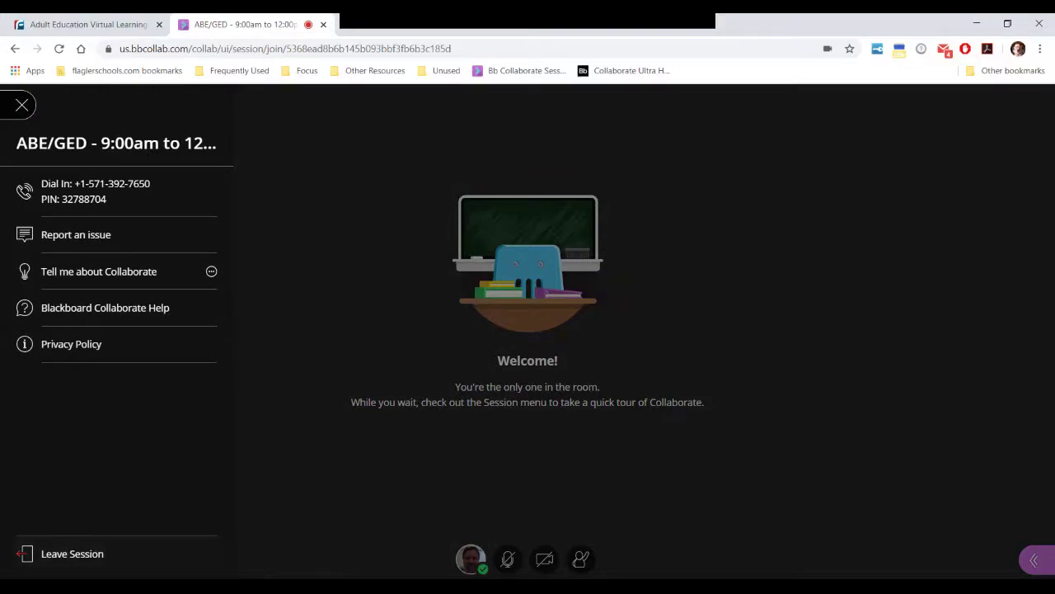
key(Escape)
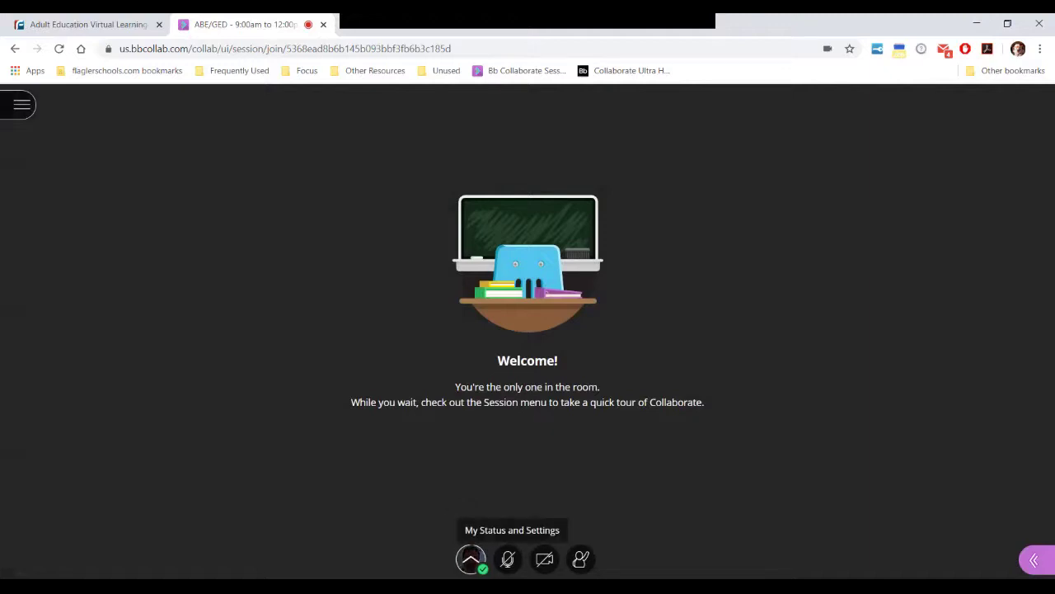
- Set the own status to Away, mark as back again, and look over the status and feedback options
click(471, 559)
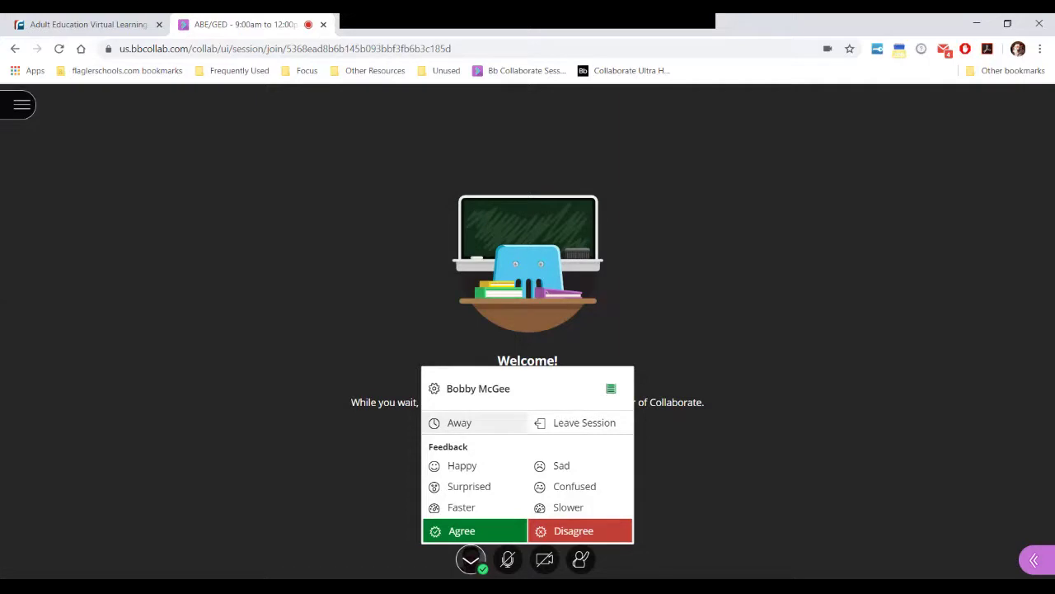
click(459, 422)
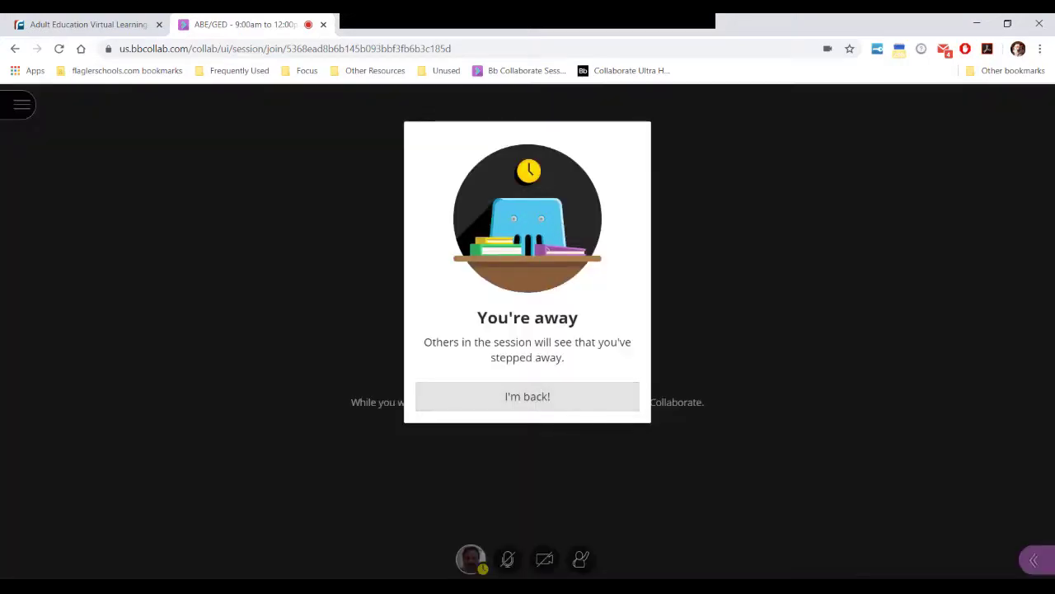
click(462, 400)
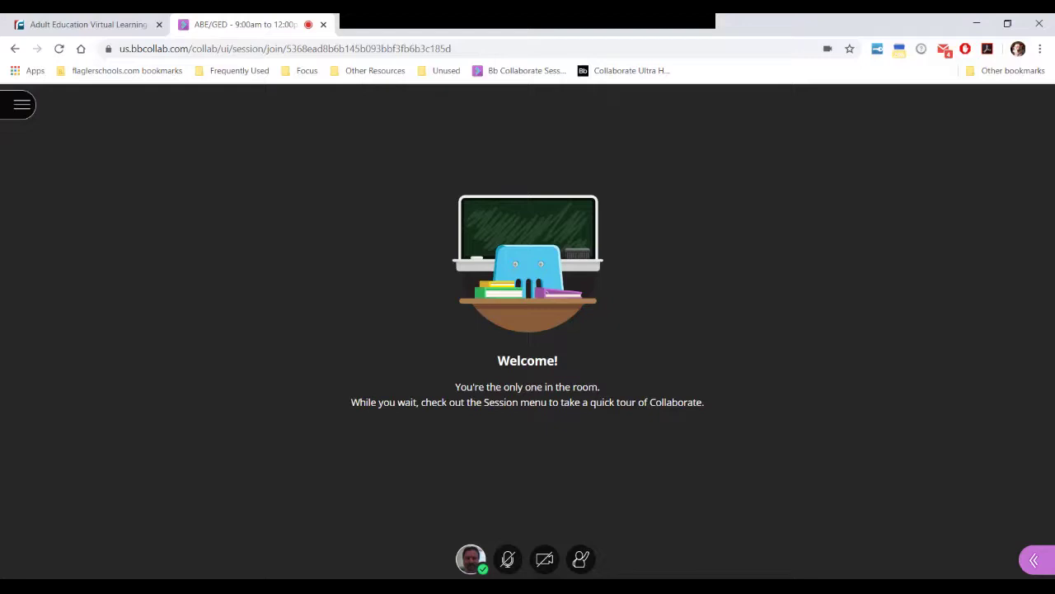
click(470, 559)
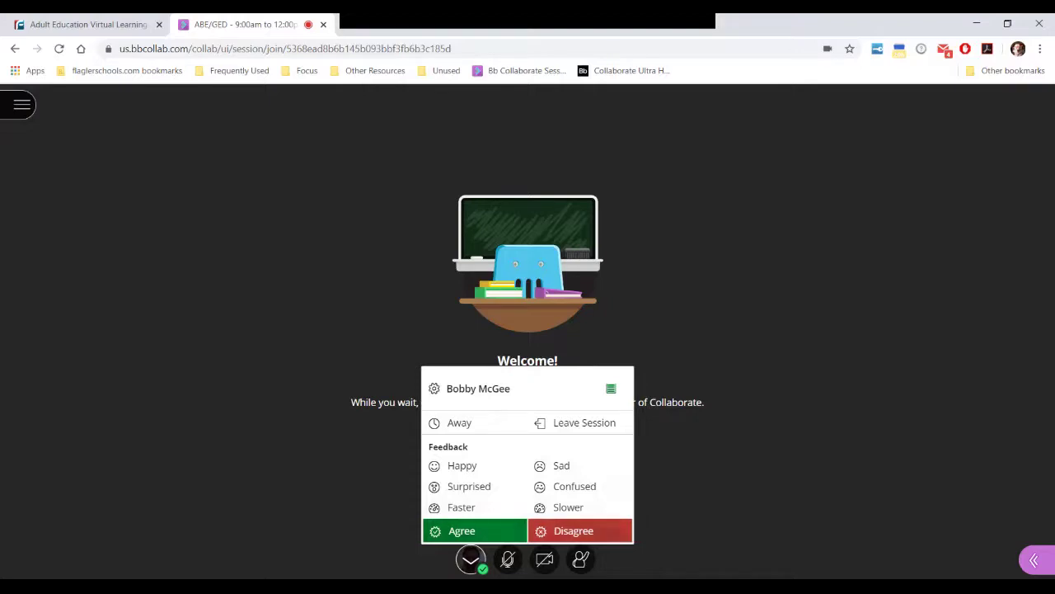
click(470, 560)
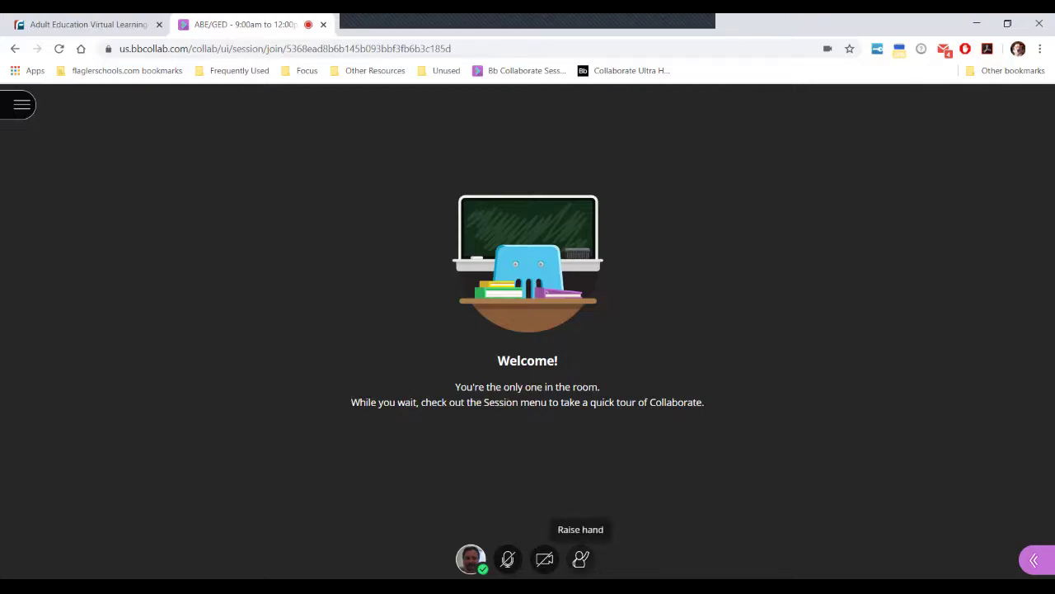
- Raise the hand in the session and lower it again
click(580, 559)
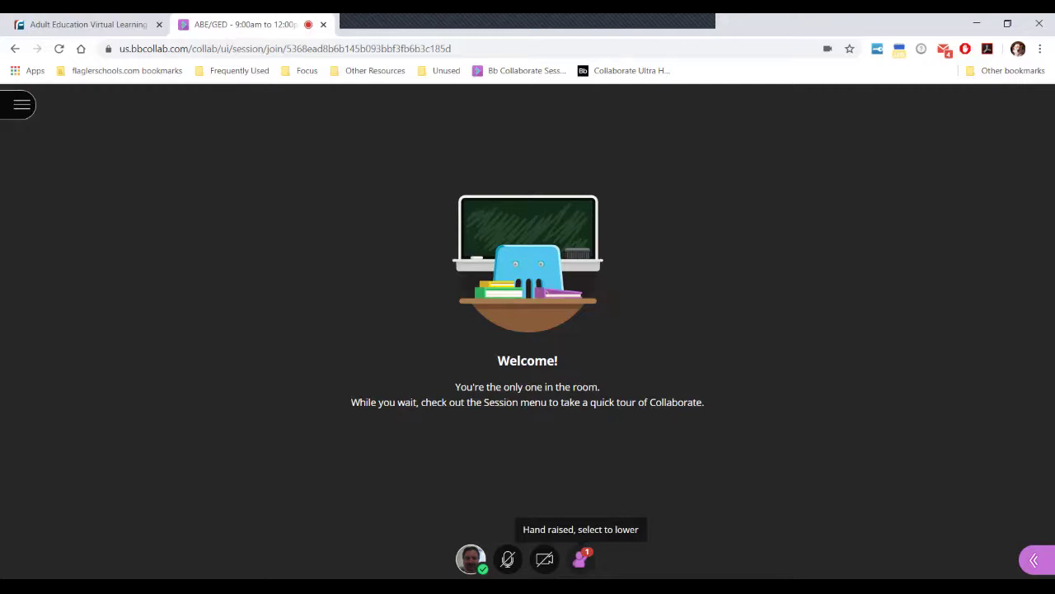
click(581, 559)
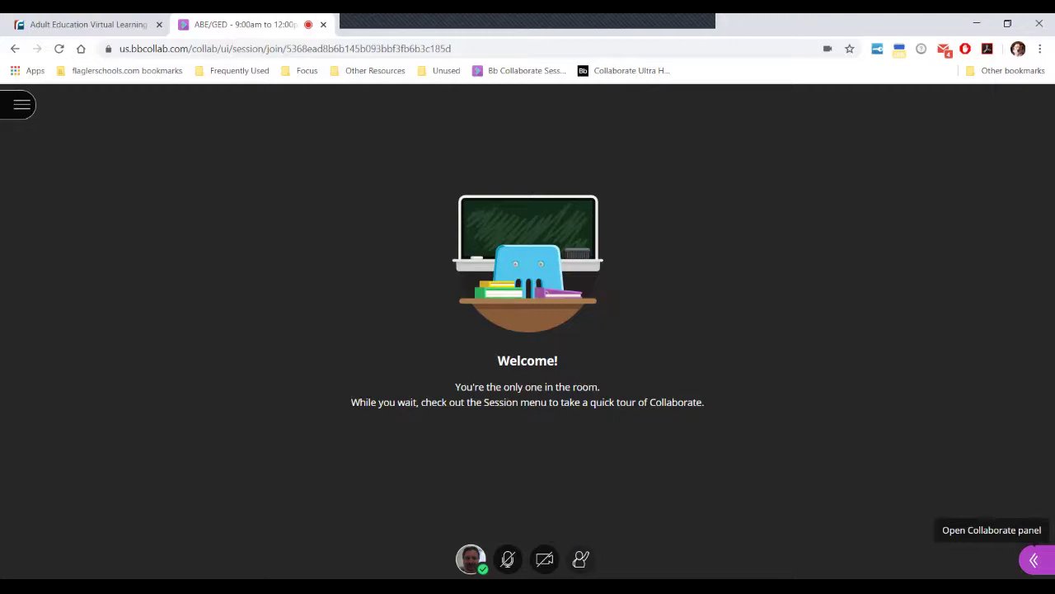
- Open the Collaborate panel and send the message "Hi!" in the Everyone chat
click(1034, 559)
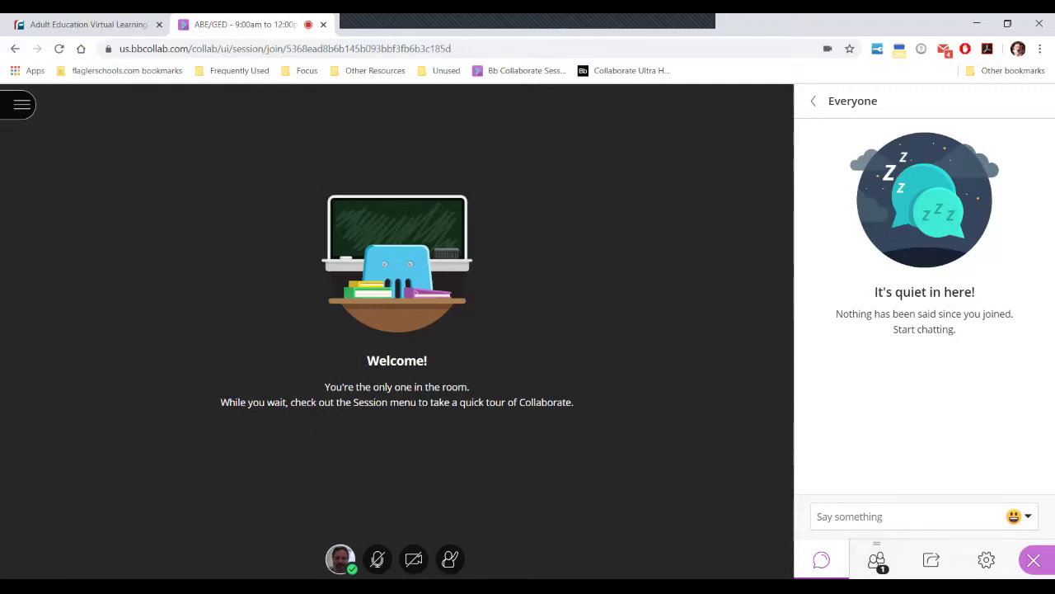
click(889, 516)
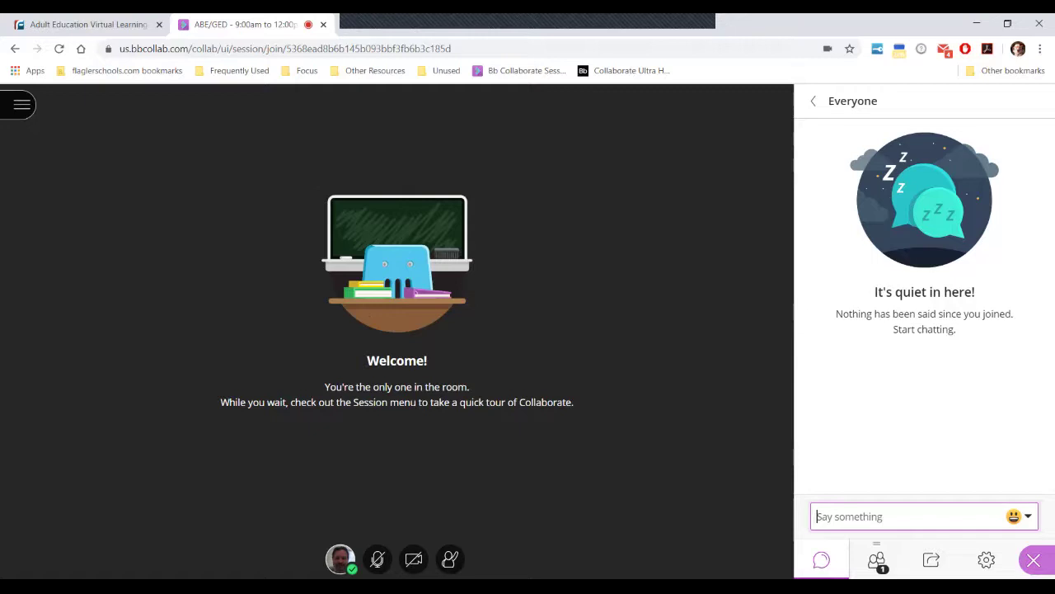
text(Hi!)
key(Return)
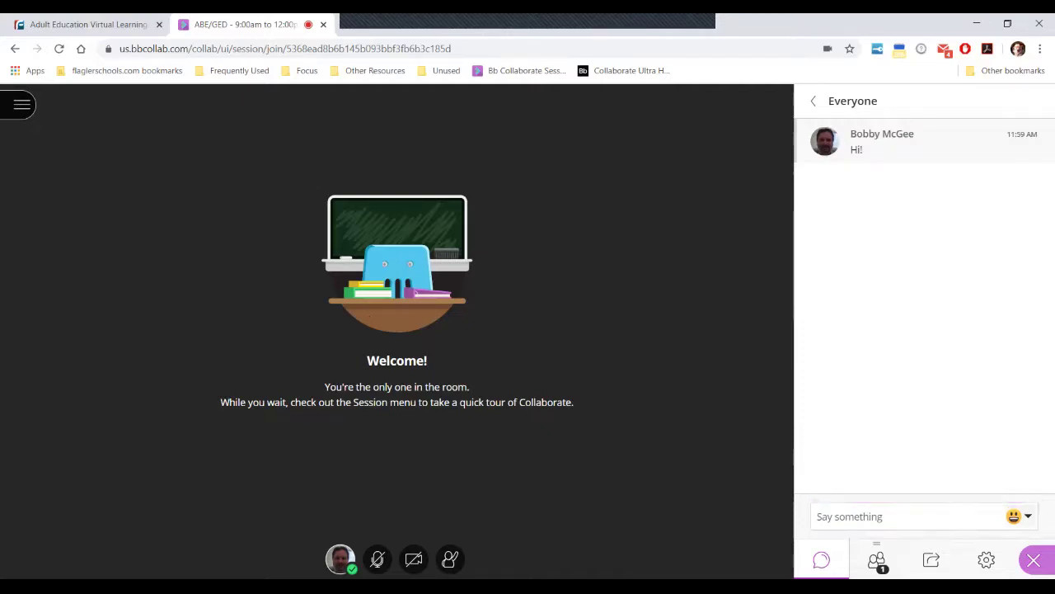
- Send a laughing-with-tears emoji from the frequently used set to the Everyone chat
click(1020, 516)
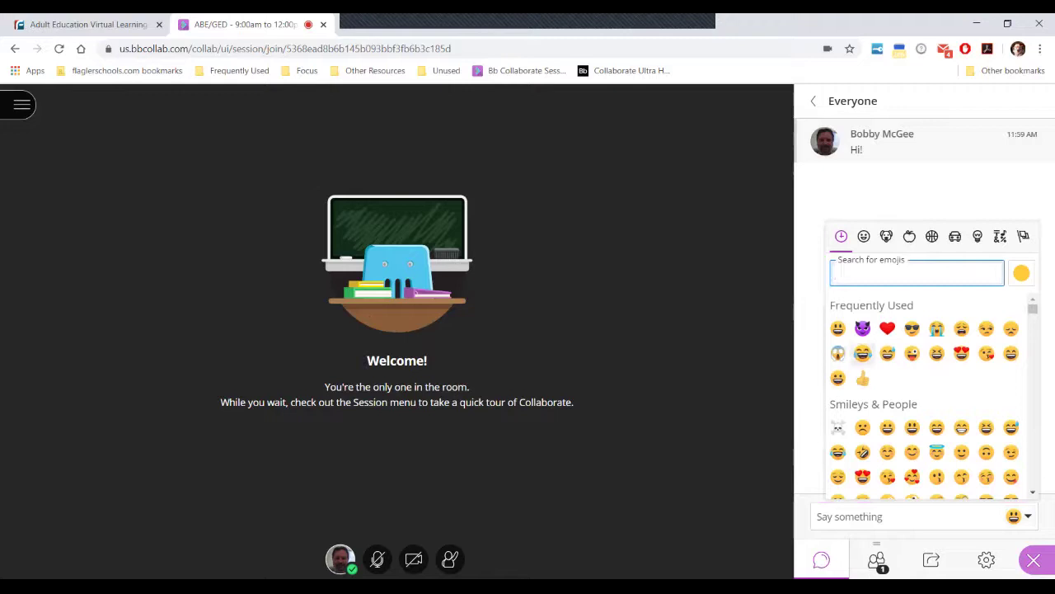
click(863, 353)
key(Return)
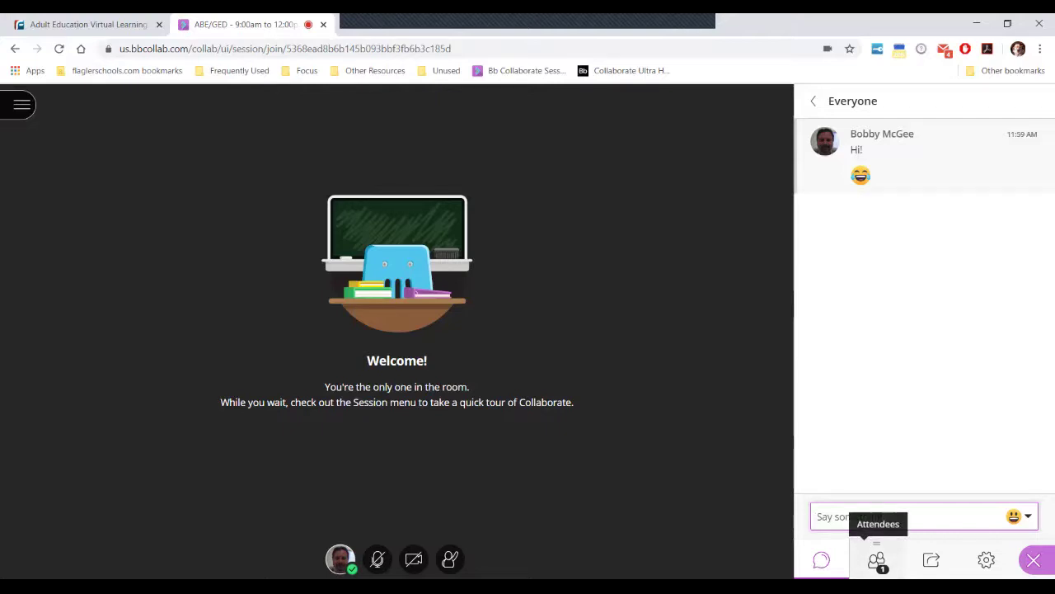
- Look over the attendee list and My Settings, including the profile picture options, without changing anything, and close the Collaborate panel
click(876, 560)
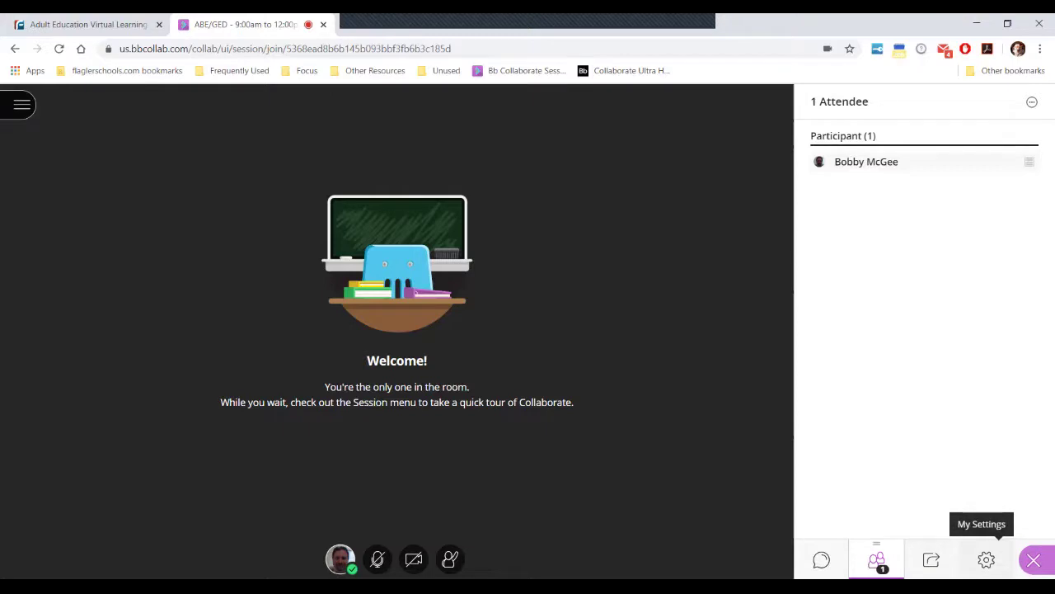
click(986, 560)
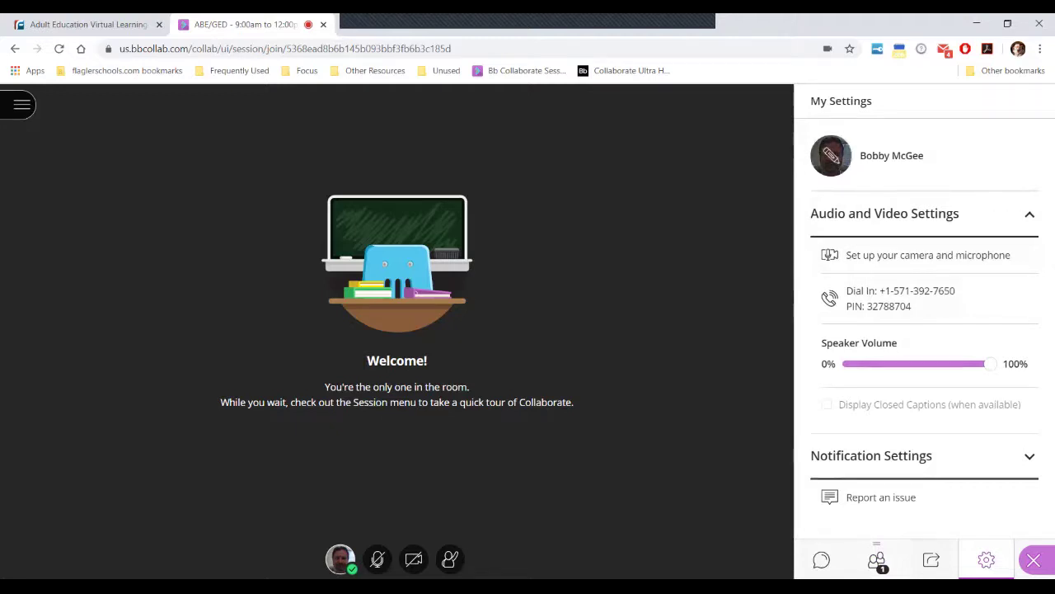
click(832, 155)
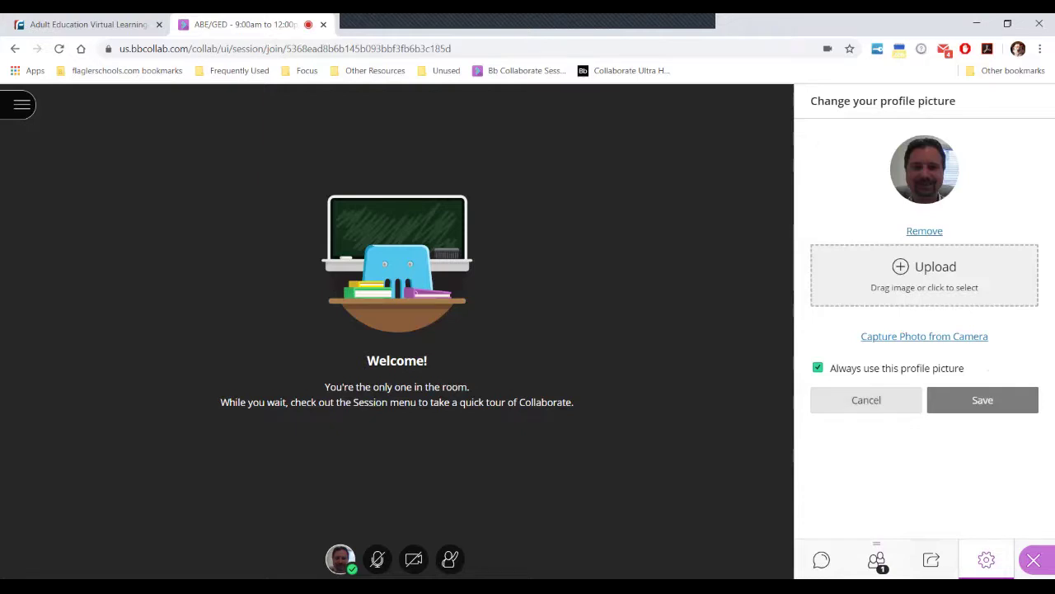
click(866, 400)
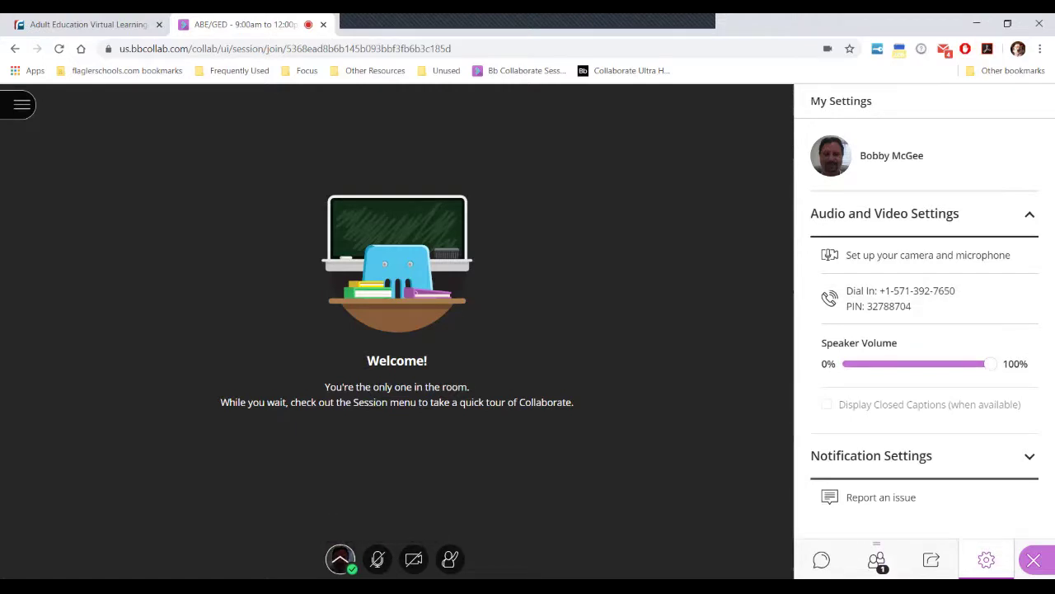
click(1034, 560)
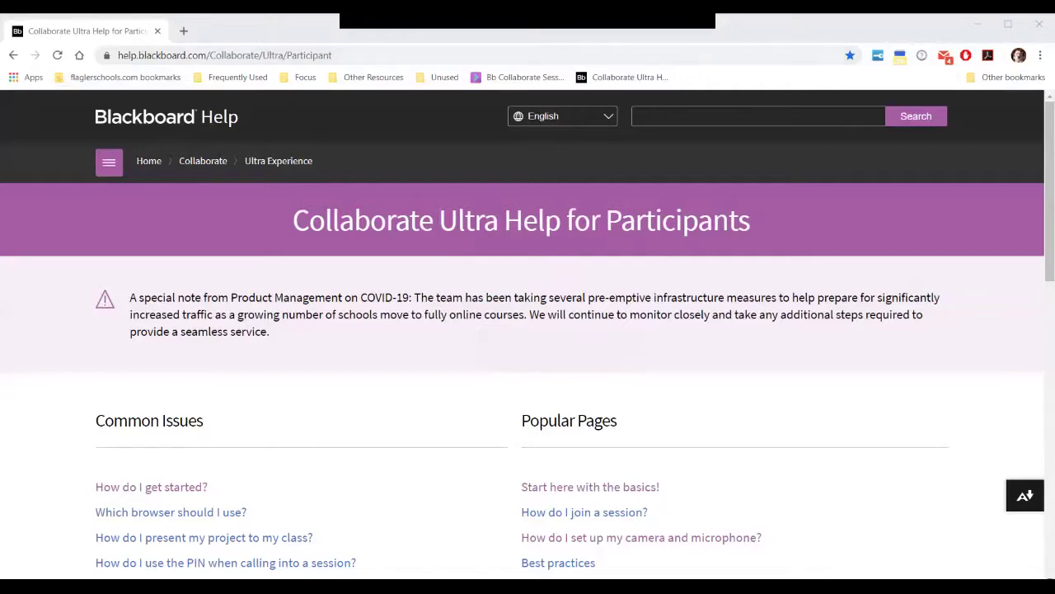
- On the Blackboard Help site, open "How do I get started?" and skim the participant guide from the video tour through status and feedback
drag(1050, 191, 1050, 297)
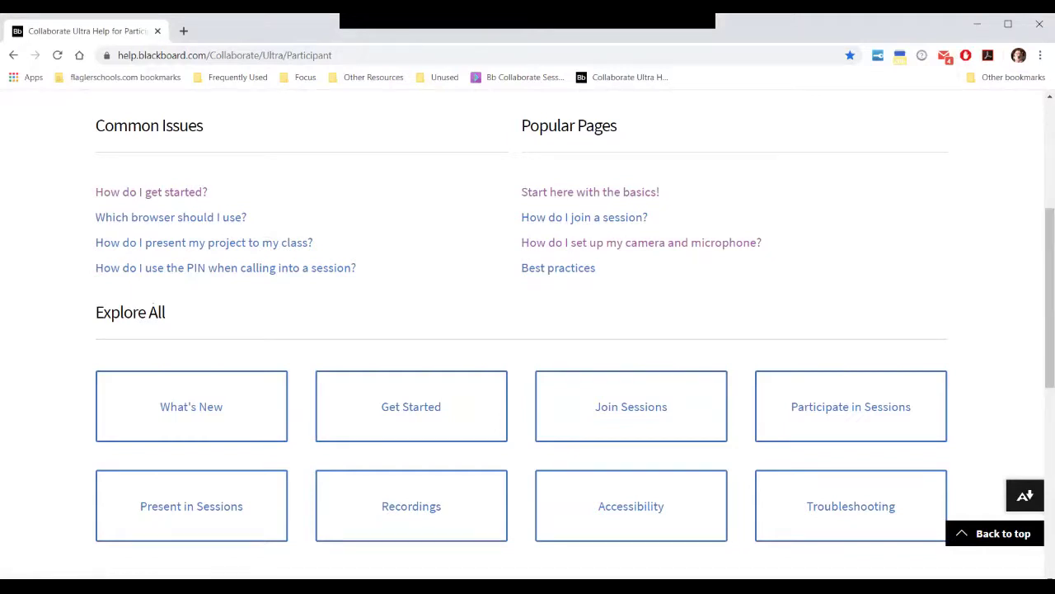
click(151, 192)
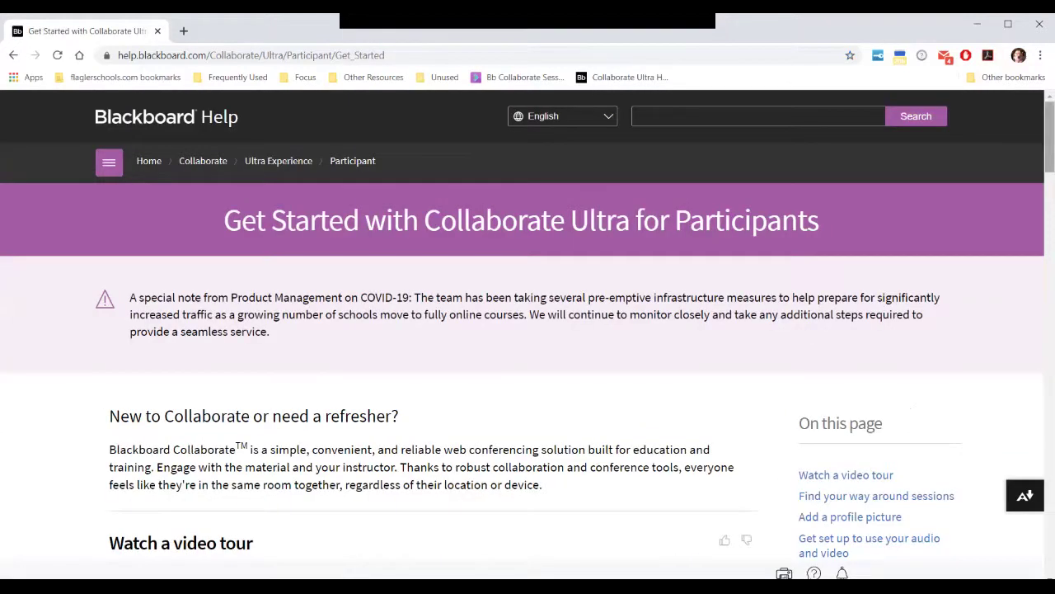
scroll(528, 330, down, 6)
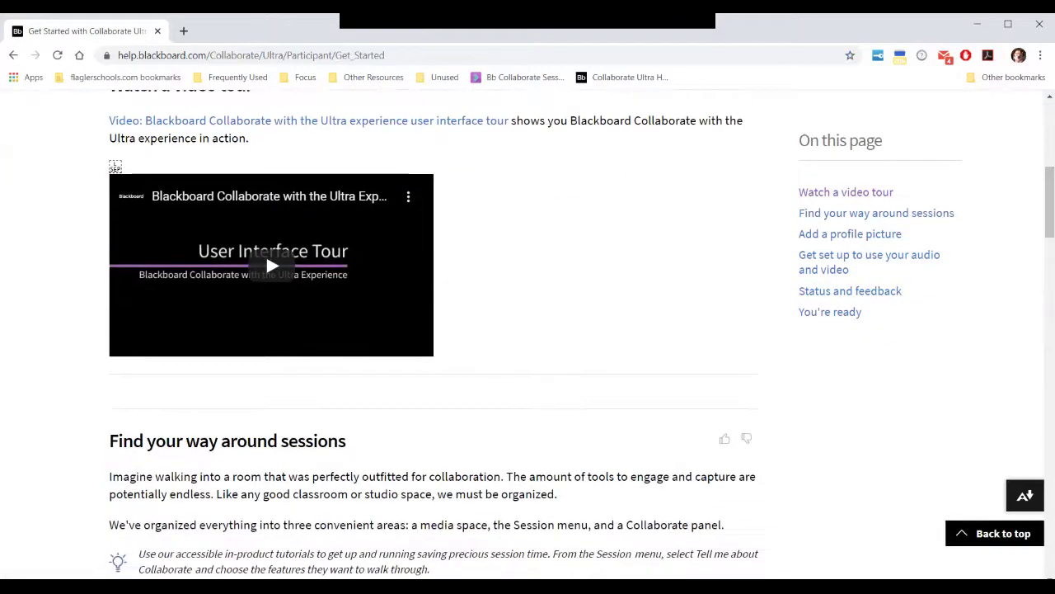
scroll(434, 329, down, 12)
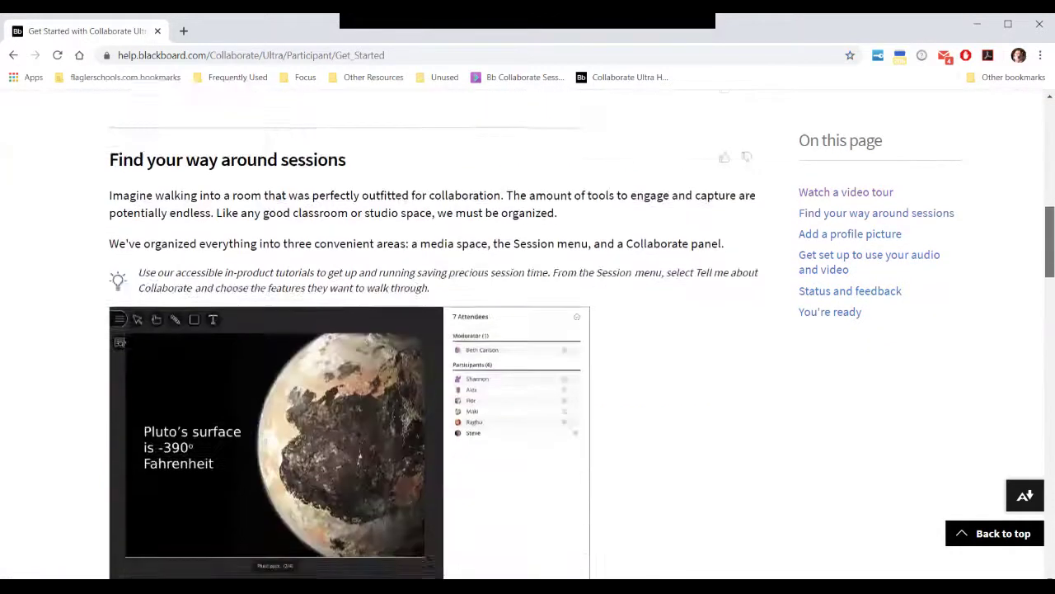
scroll(434, 330, down, 15)
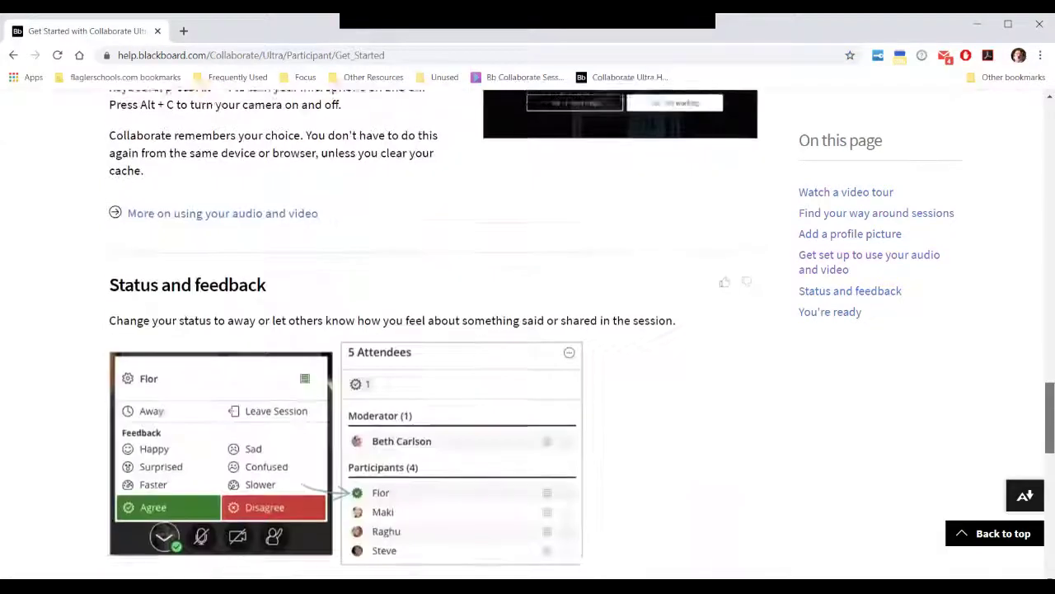
scroll(434, 330, down, 4)
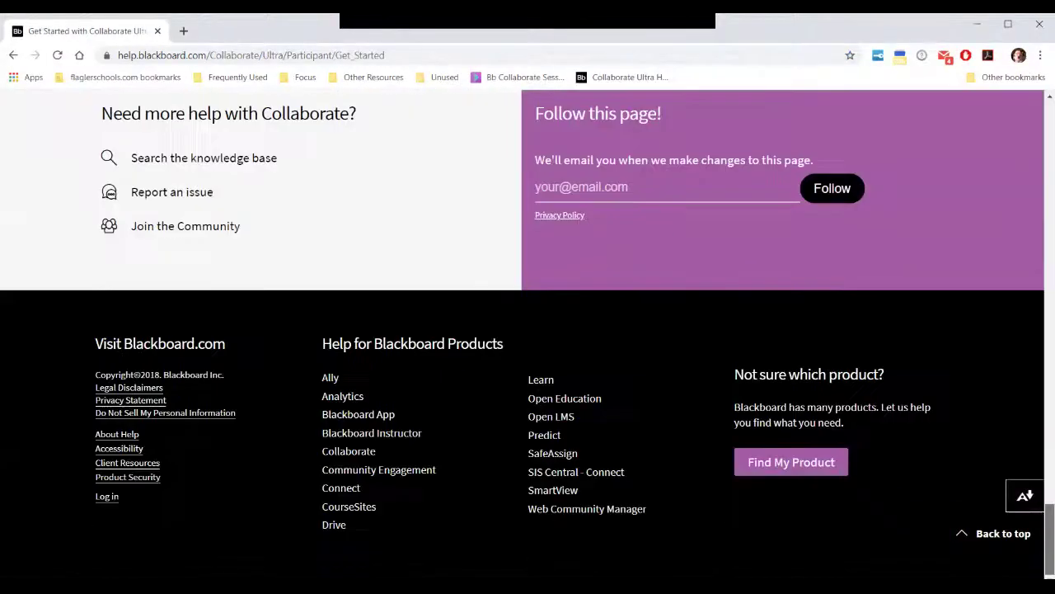
scroll(434, 330, up, 10)
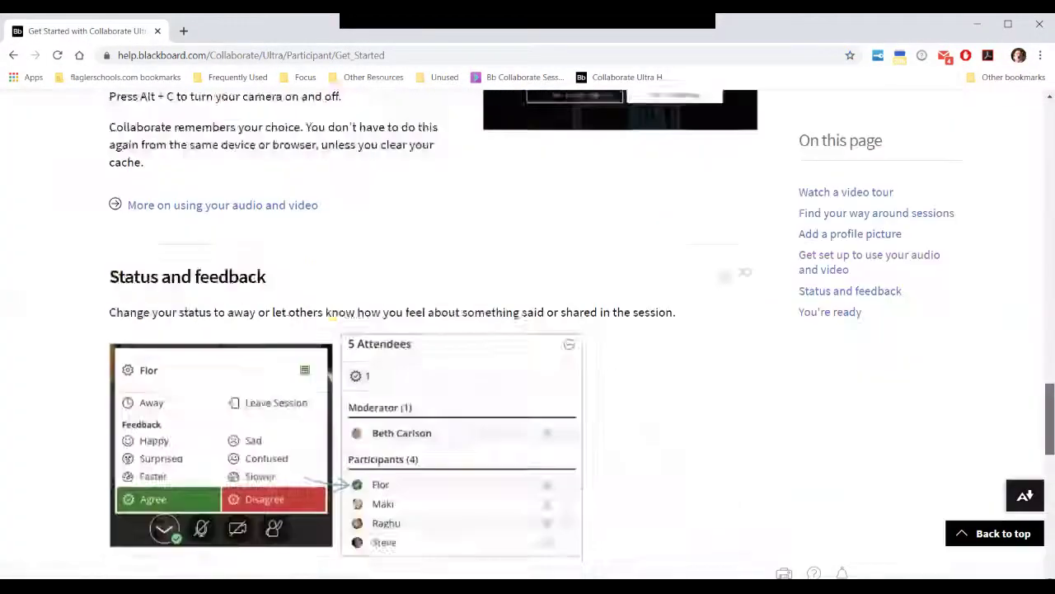
scroll(433, 329, up, 15)
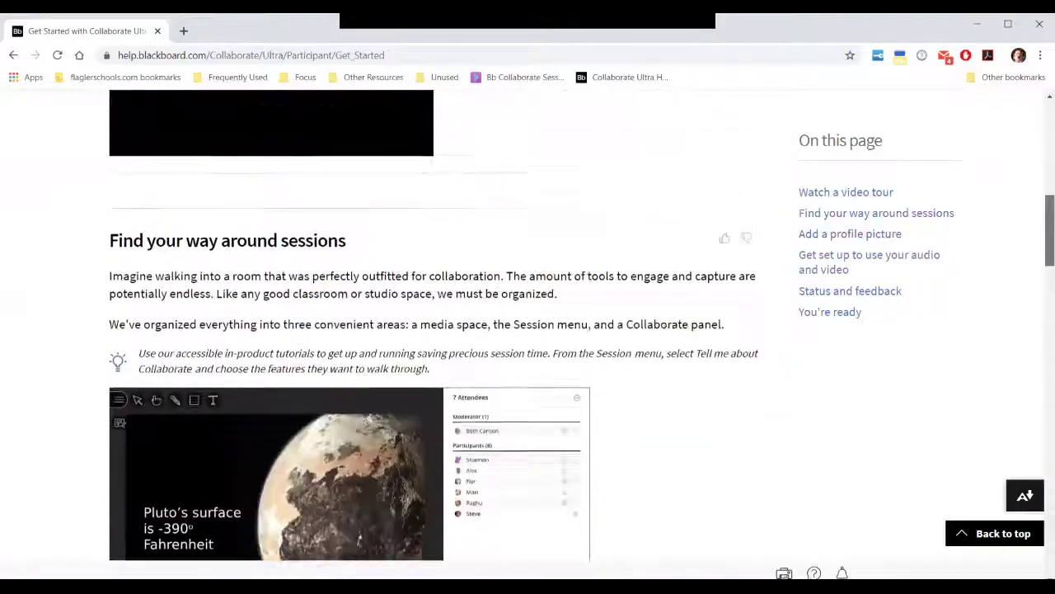
scroll(433, 330, up, 9)
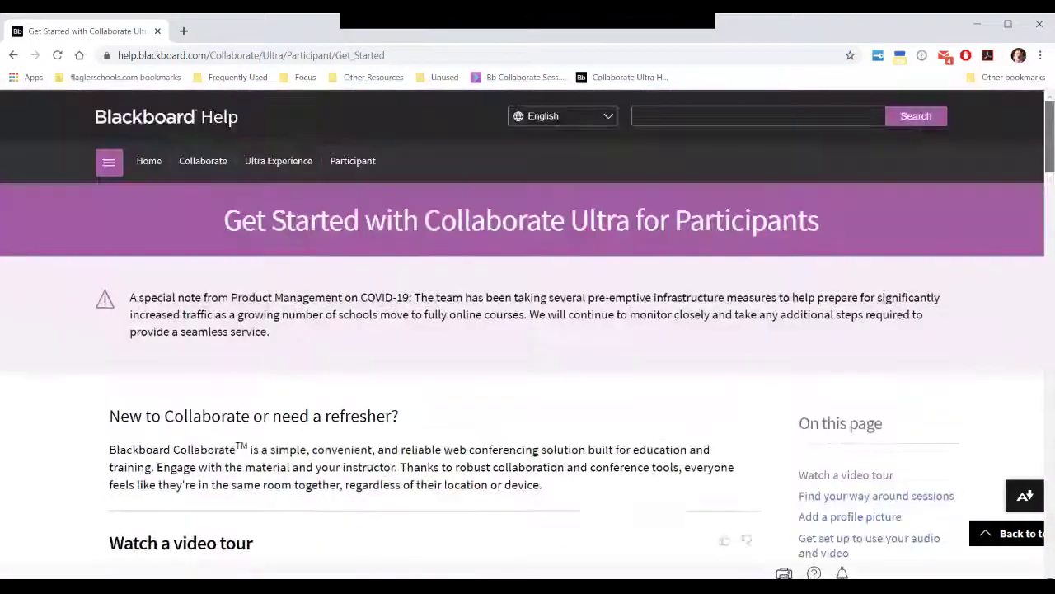
scroll(527, 329, down, 1)
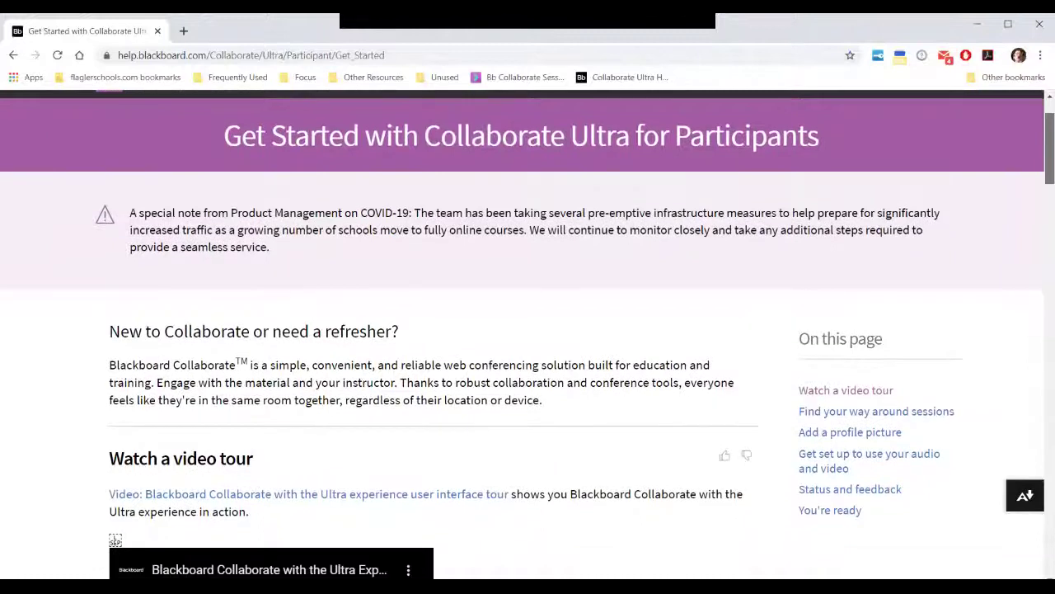
scroll(528, 330, up, 1)
- Return to the Collaborate Ultra Help for Participants page and look over its common issues, popular pages and Explore All topics
click(352, 153)
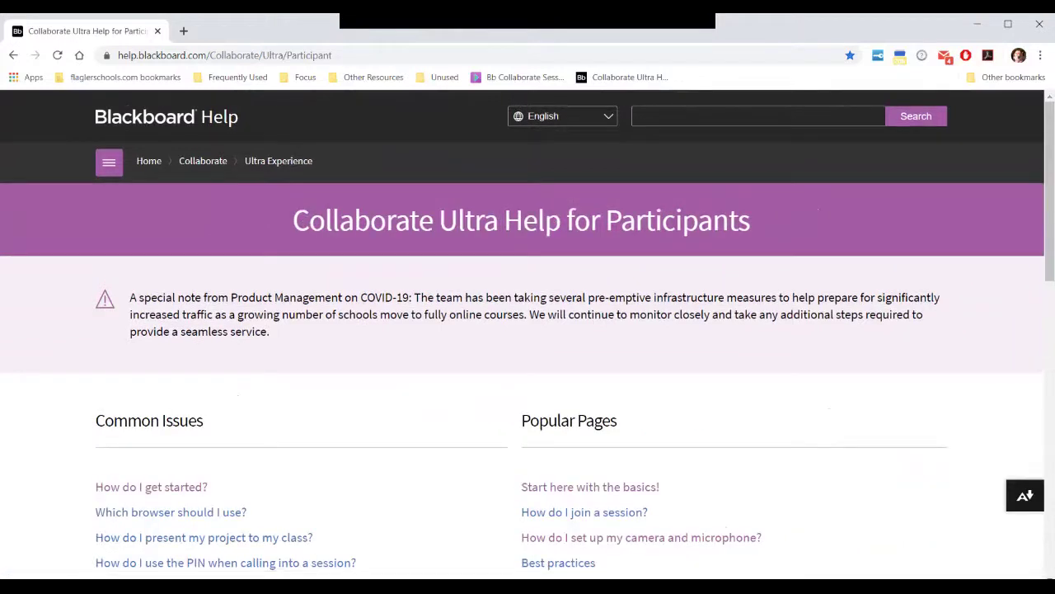
scroll(528, 329, down, 3)
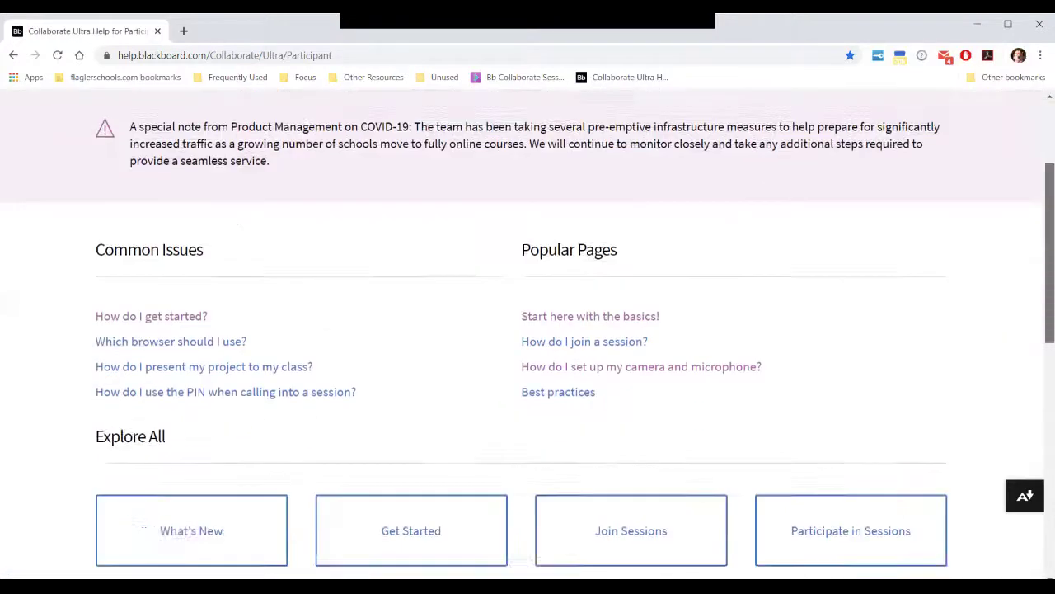
scroll(528, 340, down, 1)
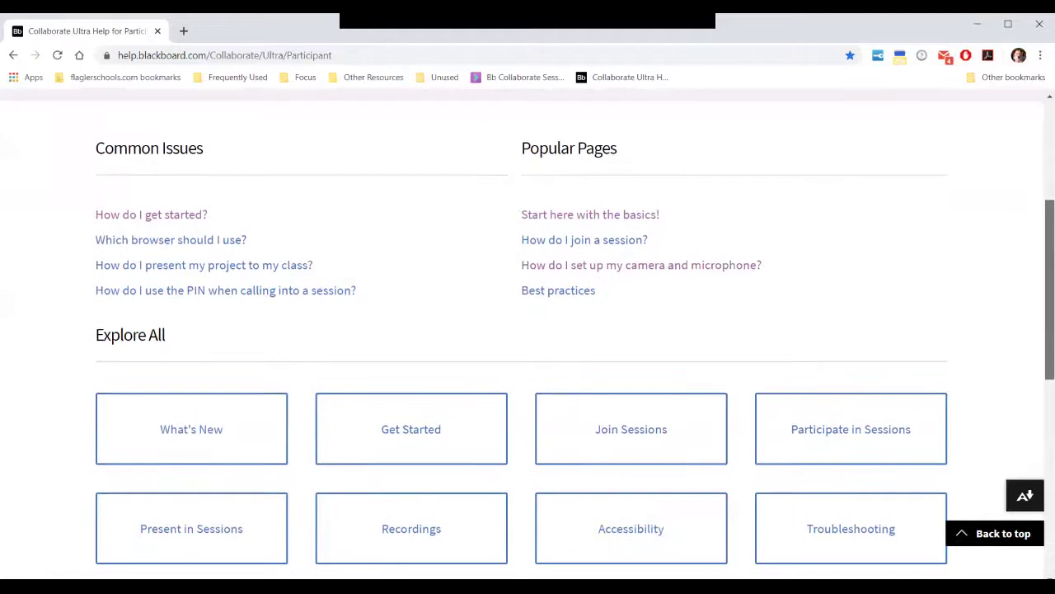